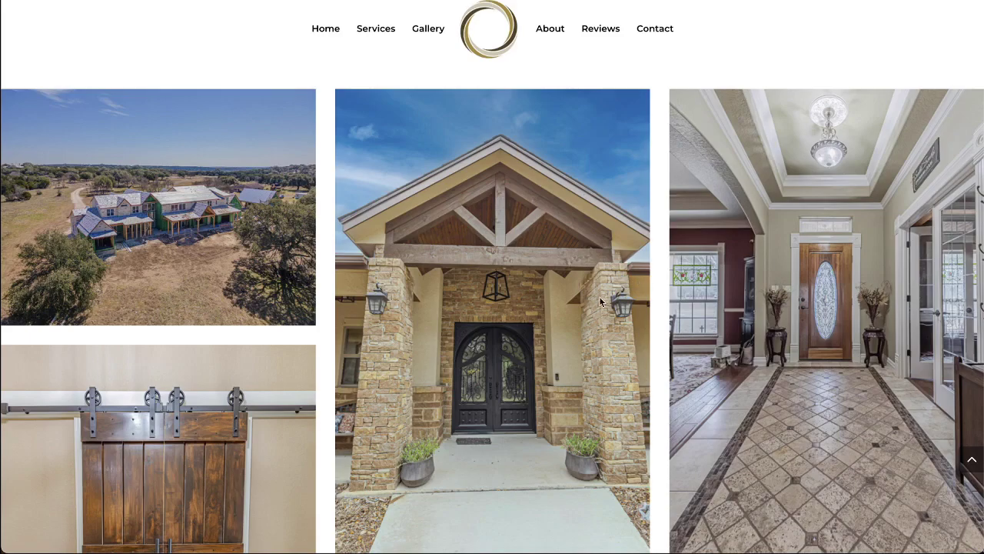
- Scroll through the Woven Built and Pharm Table example masonry photo galleries
{"action": "scroll", "coordinate": [323, 424], "scroll_direction": "down", "scroll_amount": 9}
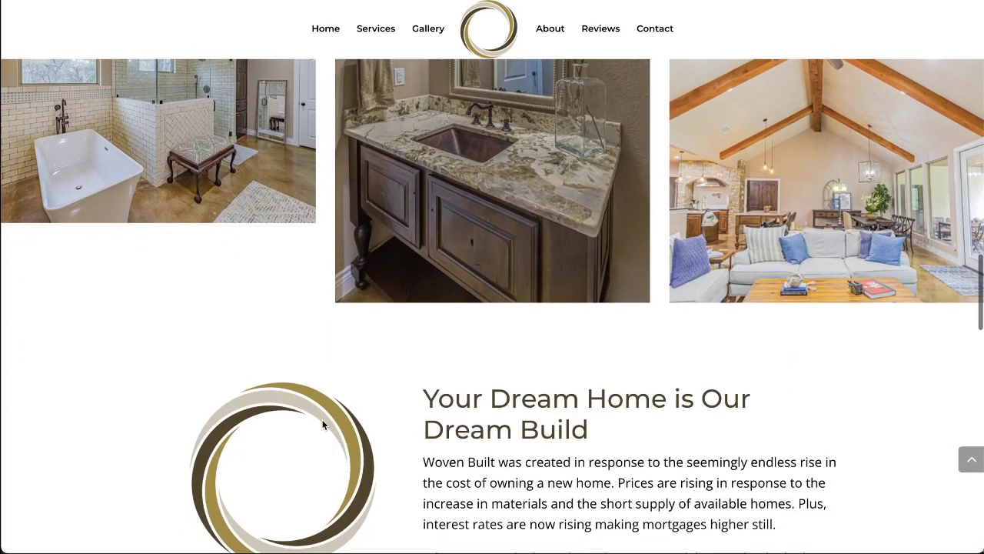
{"action": "scroll", "coordinate": [323, 424], "scroll_direction": "up", "scroll_amount": 5}
{"action": "scroll", "coordinate": [323, 425], "scroll_direction": "up", "scroll_amount": 6}
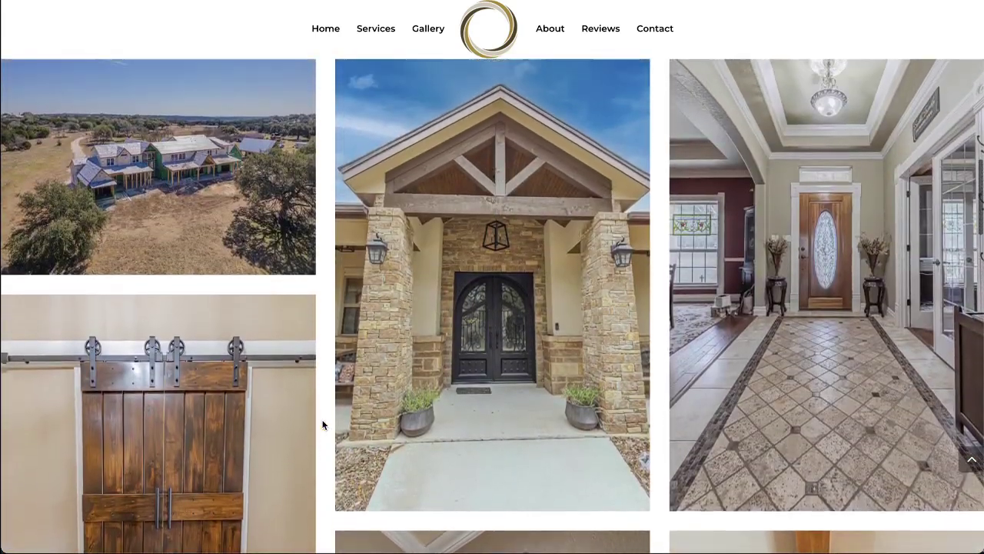
{"action": "scroll", "coordinate": [323, 424], "scroll_direction": "down", "scroll_amount": 1}
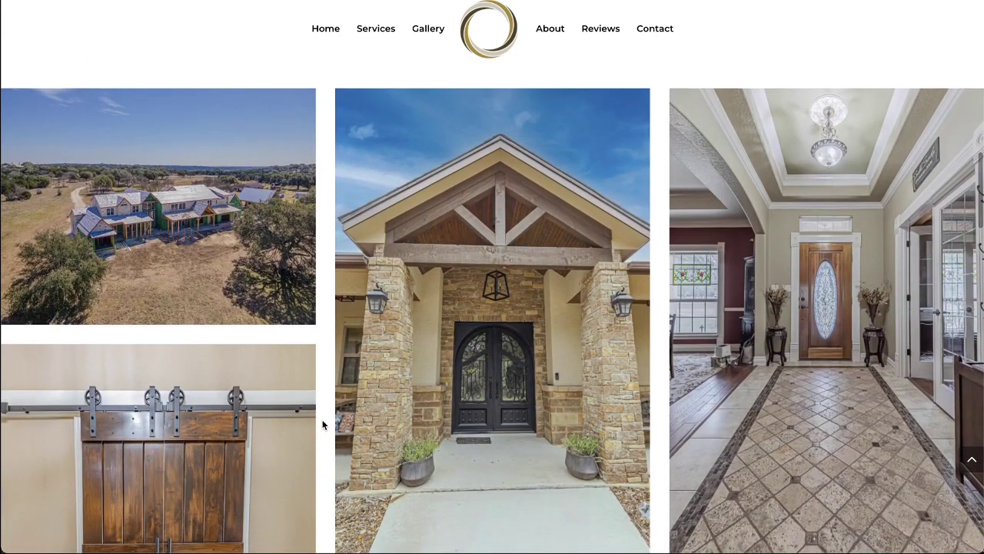
{"action": "scroll", "coordinate": [323, 425], "scroll_direction": "down", "scroll_amount": 4}
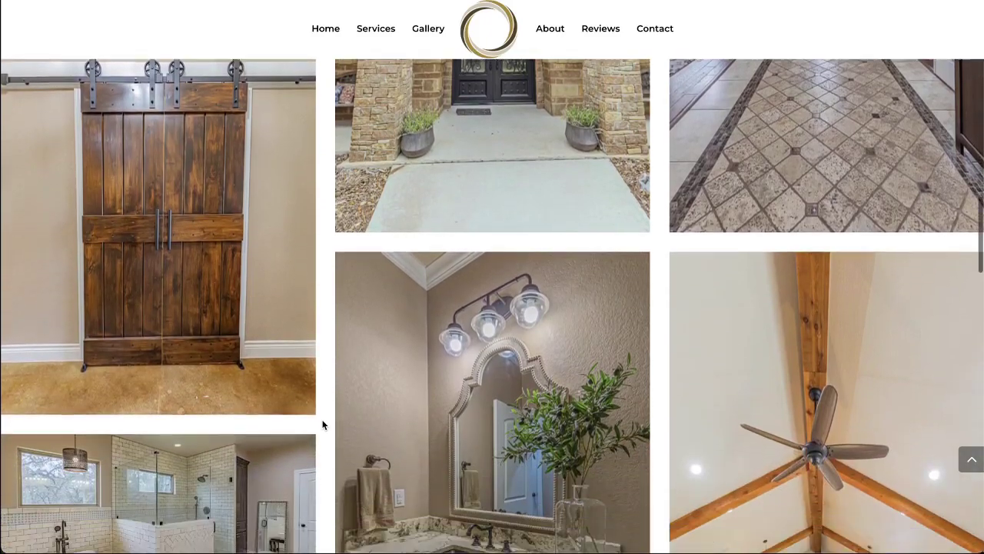
{"action": "scroll", "coordinate": [323, 425], "scroll_direction": "down", "scroll_amount": 3}
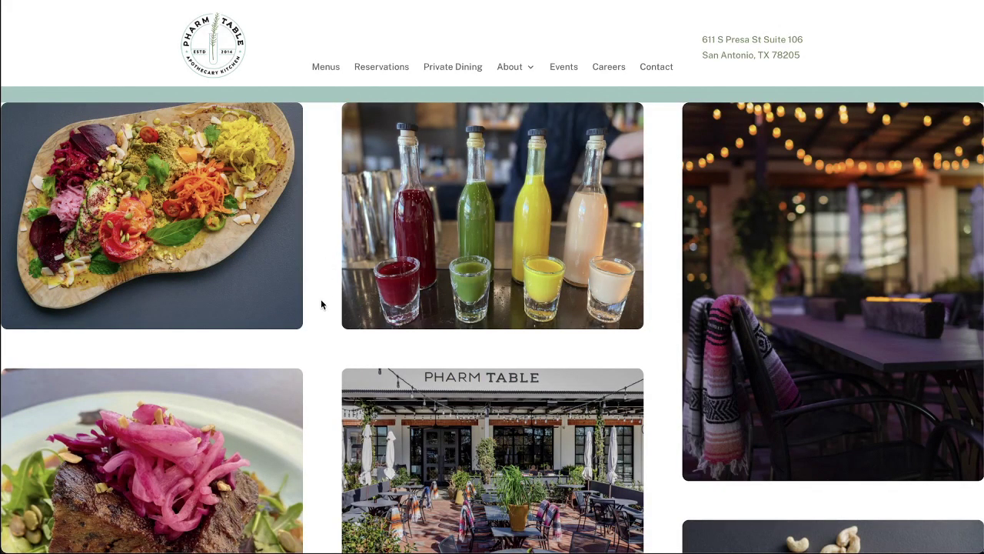
{"action": "scroll", "coordinate": [322, 302], "scroll_direction": "down", "scroll_amount": 3}
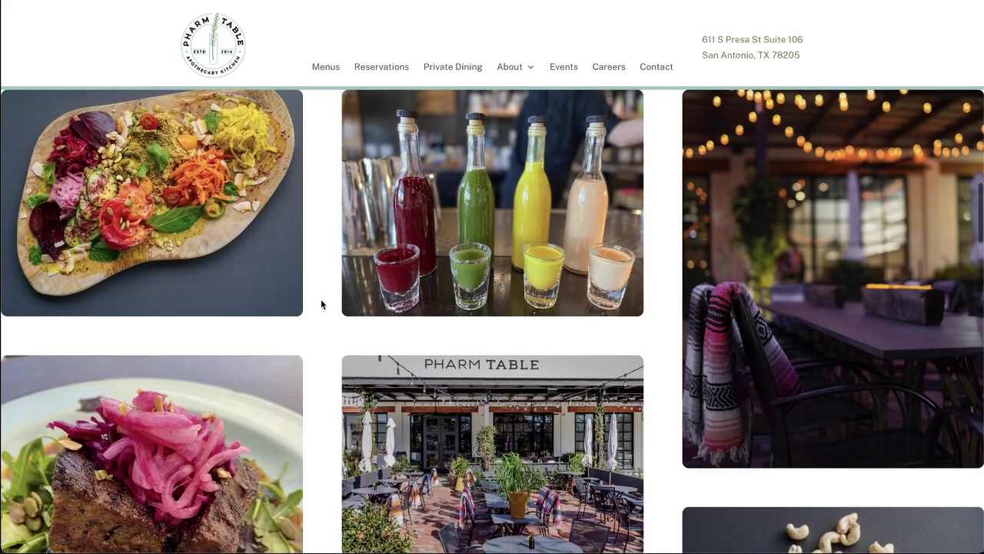
{"action": "scroll", "coordinate": [322, 304], "scroll_direction": "down", "scroll_amount": 5}
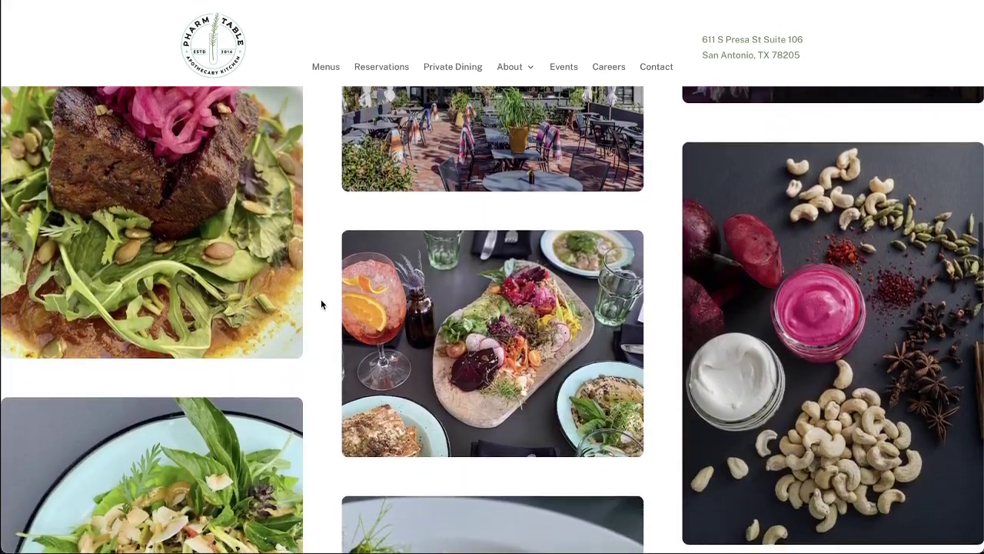
{"action": "scroll", "coordinate": [321, 304], "scroll_direction": "down", "scroll_amount": 5}
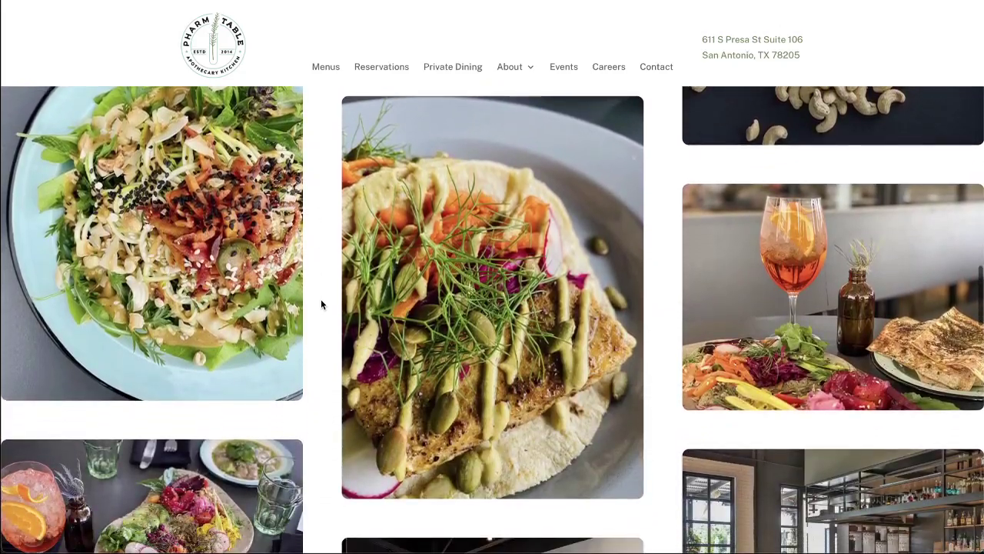
{"action": "scroll", "coordinate": [322, 305], "scroll_direction": "down", "scroll_amount": 5}
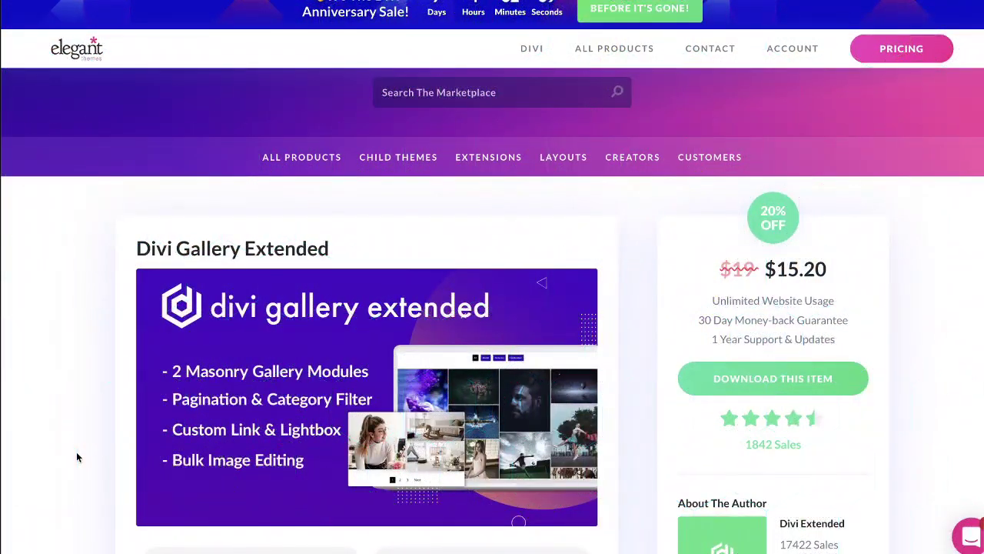
{"action": "scroll", "coordinate": [77, 454], "scroll_direction": "down", "scroll_amount": 2}
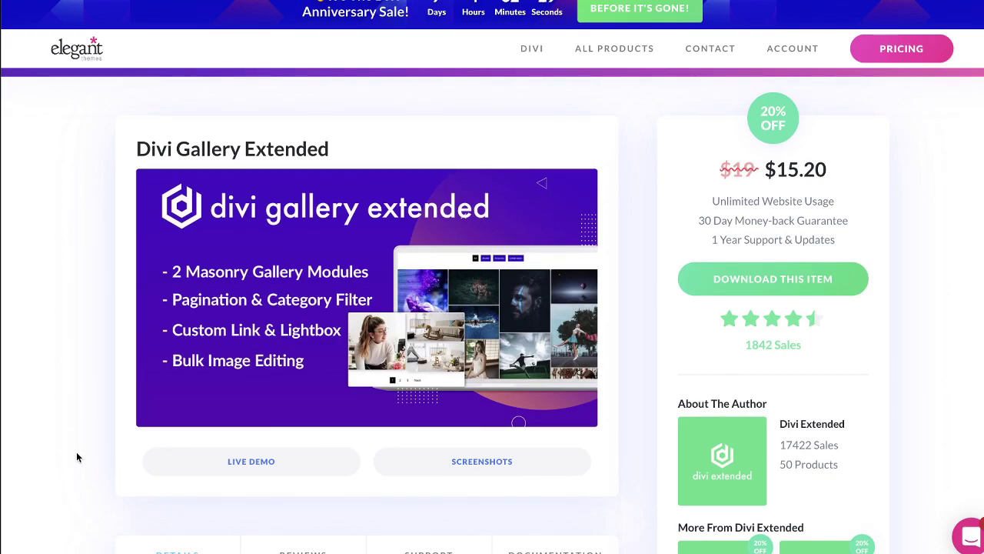
{"action": "scroll", "coordinate": [76, 457], "scroll_direction": "down", "scroll_amount": 1}
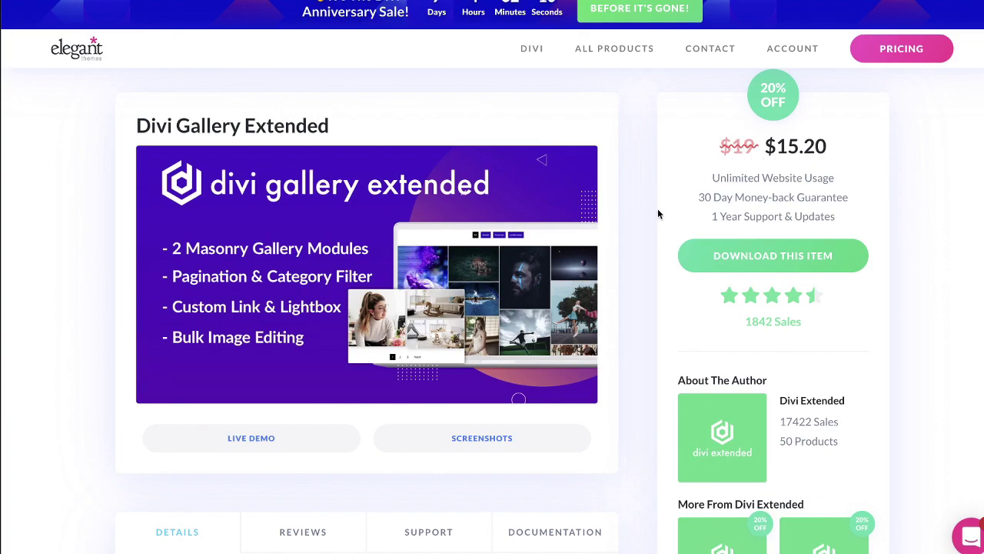
{"action": "scroll", "coordinate": [659, 214], "scroll_direction": "down", "scroll_amount": 1}
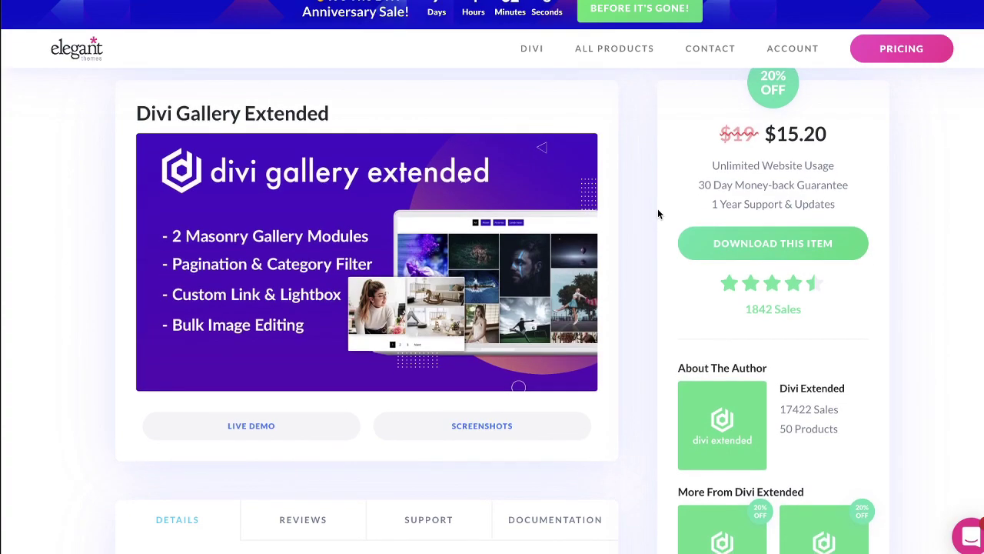
{"action": "scroll", "coordinate": [657, 214], "scroll_direction": "down", "scroll_amount": 1}
{"action": "scroll", "coordinate": [657, 214], "scroll_direction": "up", "scroll_amount": 2}
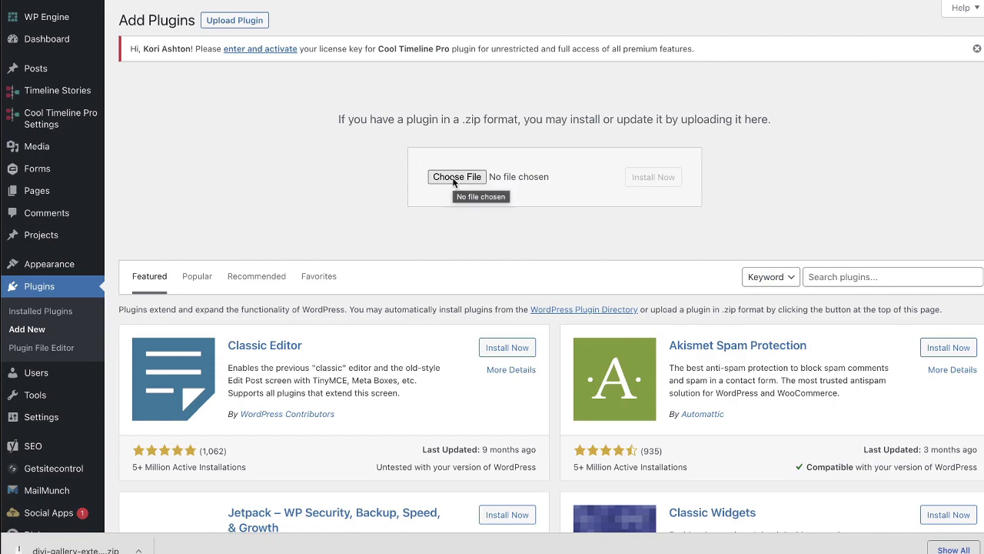
- Upload the Divi Gallery Extended zip, install it, and activate the plugin
{"action": "left_click", "coordinate": [457, 177]}
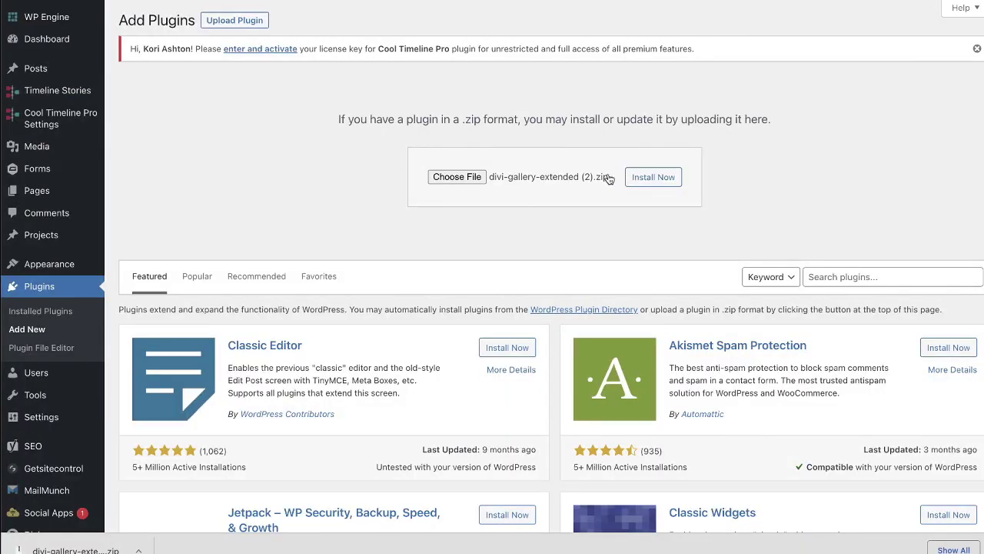
{"action": "left_click", "coordinate": [647, 178]}
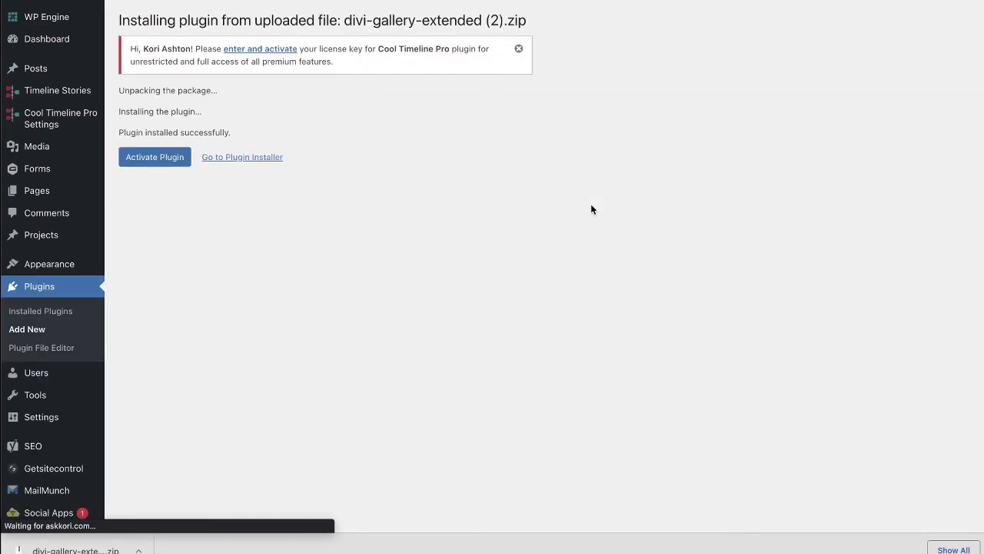
{"action": "left_click", "coordinate": [150, 158]}
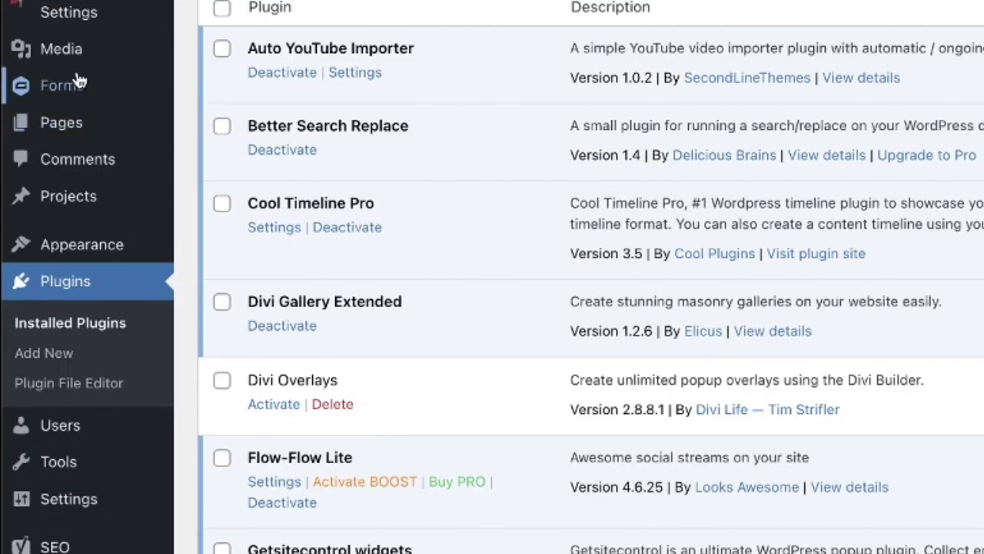
- Add a new media category named 'Team'
{"action": "mouse_move", "coordinate": [40, 101]}
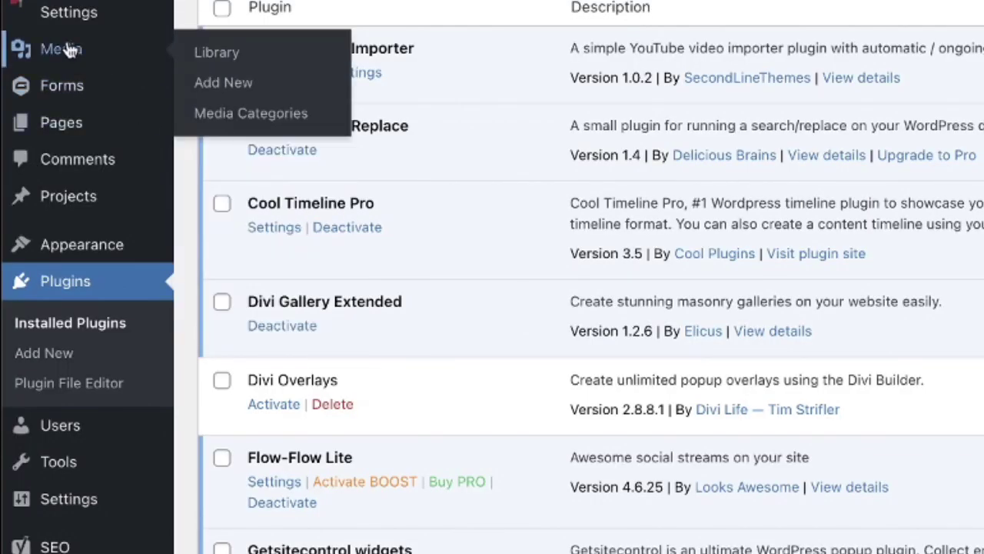
{"action": "left_click", "coordinate": [221, 125]}
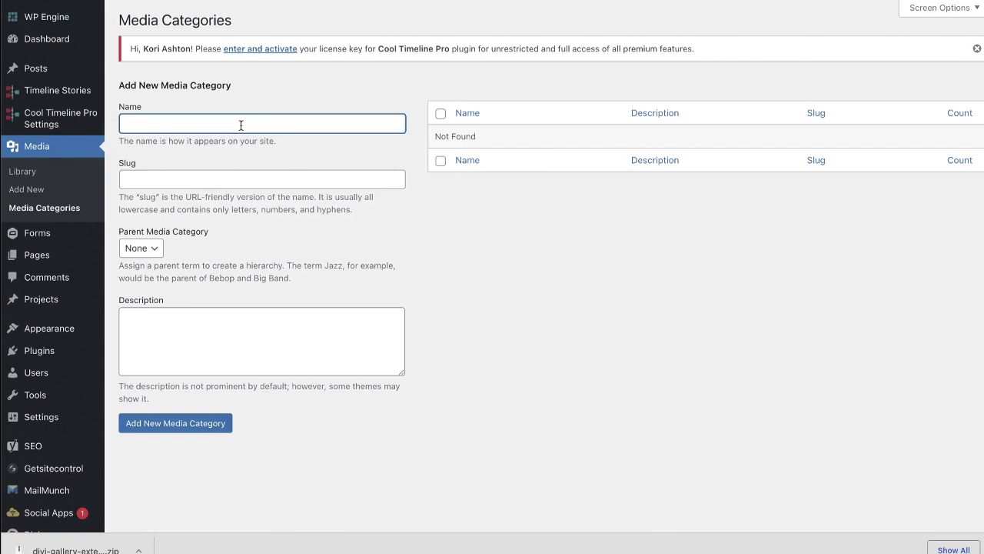
{"action": "type", "text": "Team"}
{"action": "left_click", "coordinate": [176, 431]}
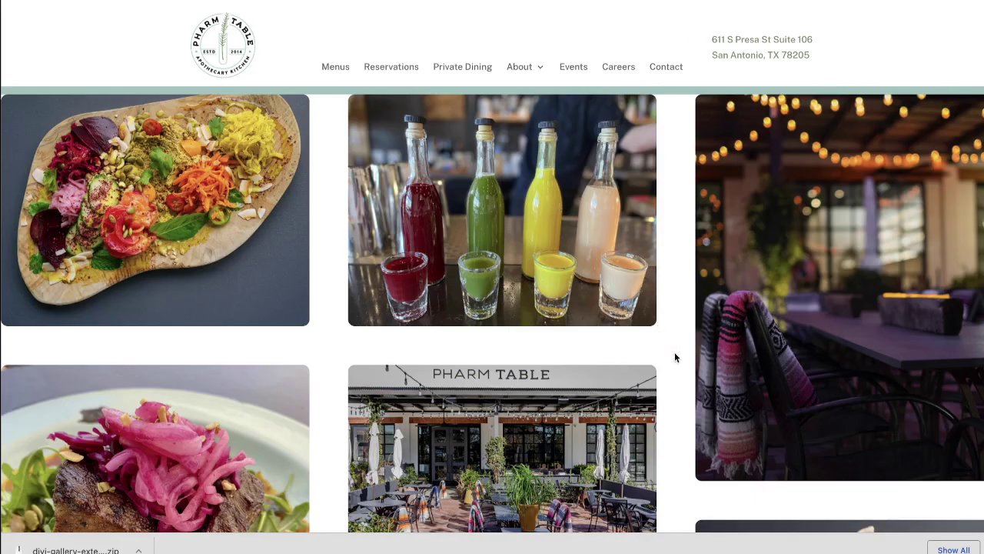
{"action": "scroll", "coordinate": [674, 353], "scroll_direction": "down", "scroll_amount": 5}
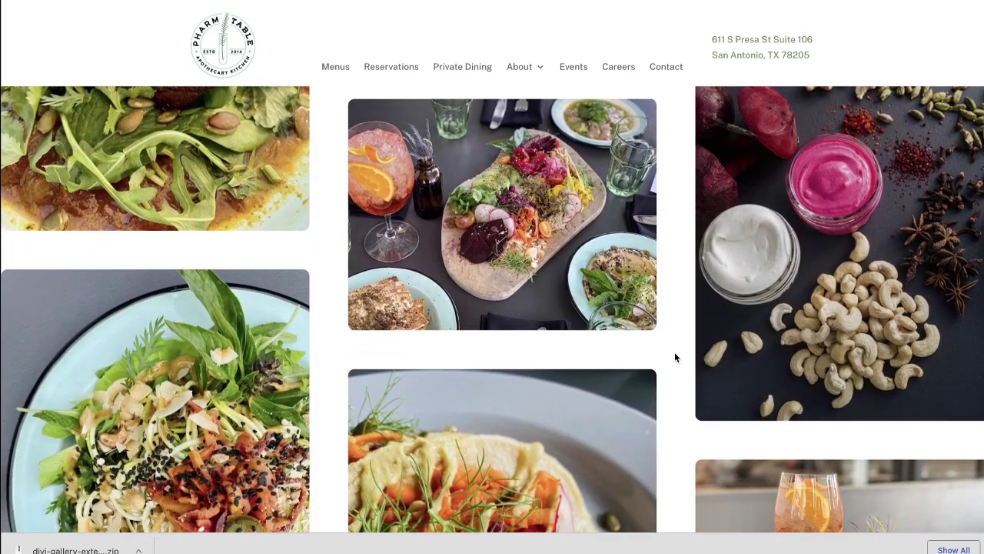
{"action": "scroll", "coordinate": [674, 357], "scroll_direction": "up", "scroll_amount": 6}
{"action": "scroll", "coordinate": [674, 357], "scroll_direction": "up", "scroll_amount": 2}
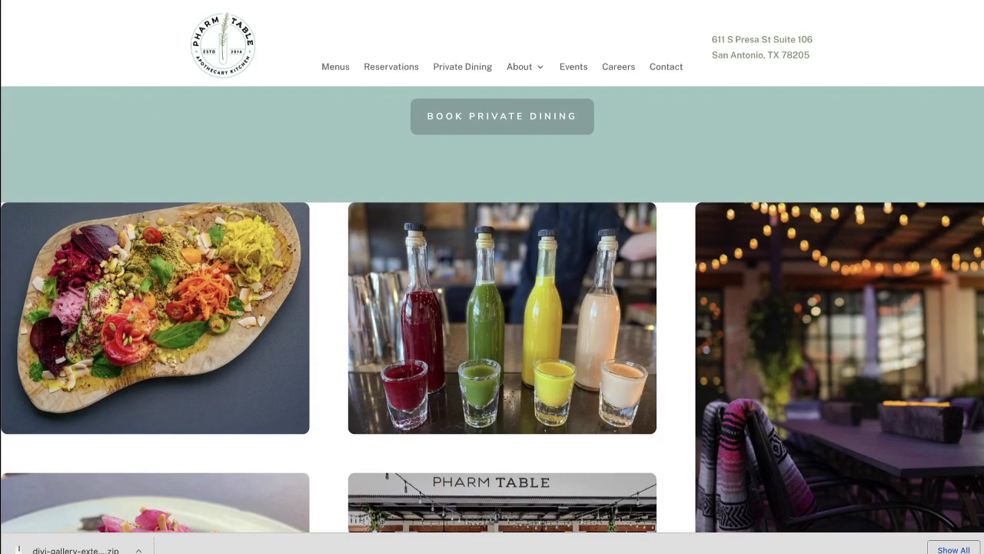
{"action": "scroll", "coordinate": [672, 429], "scroll_direction": "down", "scroll_amount": 2}
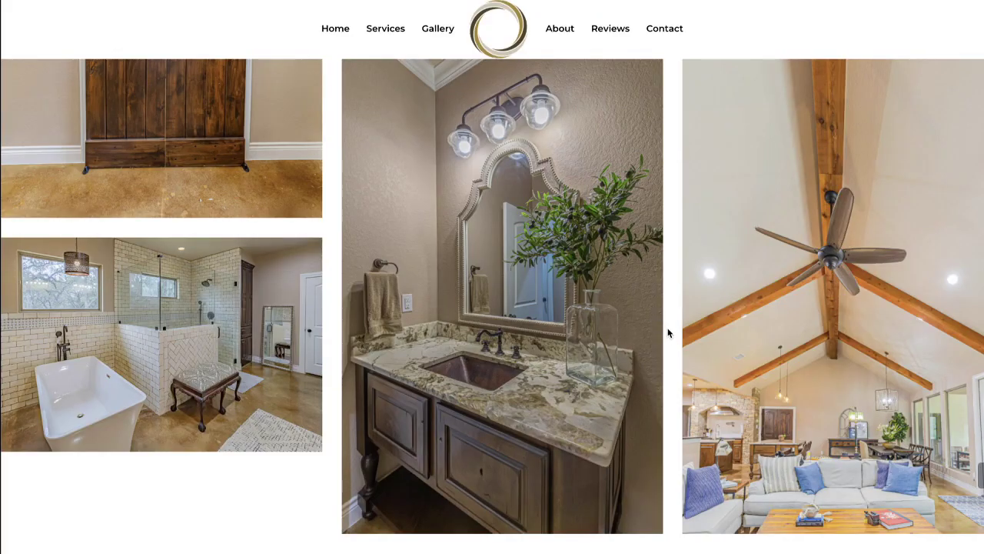
{"action": "scroll", "coordinate": [673, 347], "scroll_direction": "up", "scroll_amount": 5}
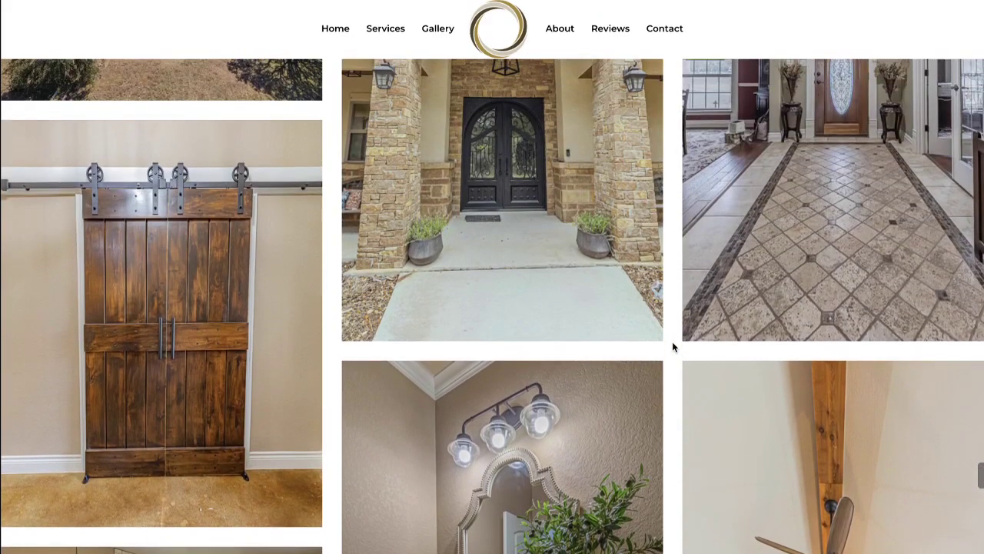
{"action": "scroll", "coordinate": [673, 347], "scroll_direction": "up", "scroll_amount": 2}
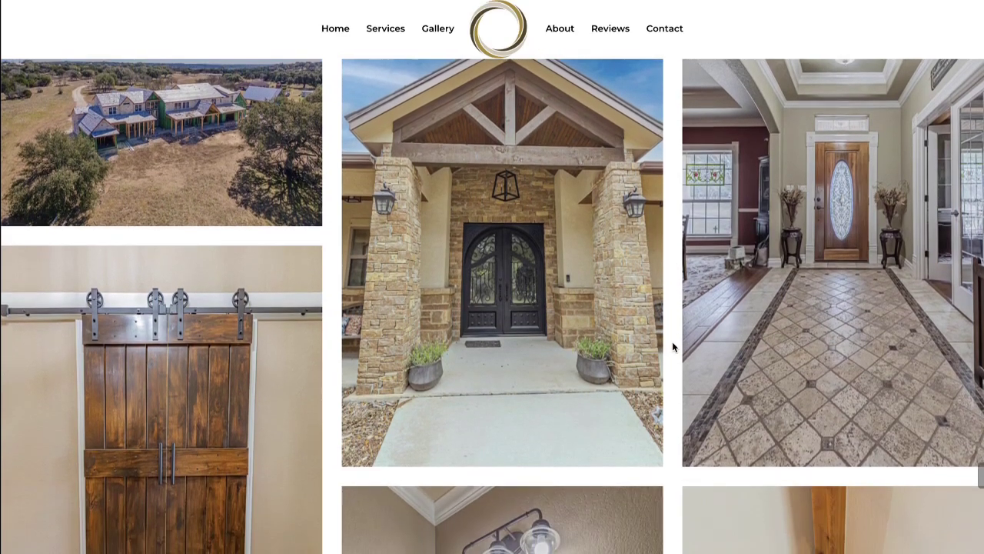
{"action": "scroll", "coordinate": [673, 342], "scroll_direction": "down", "scroll_amount": 1}
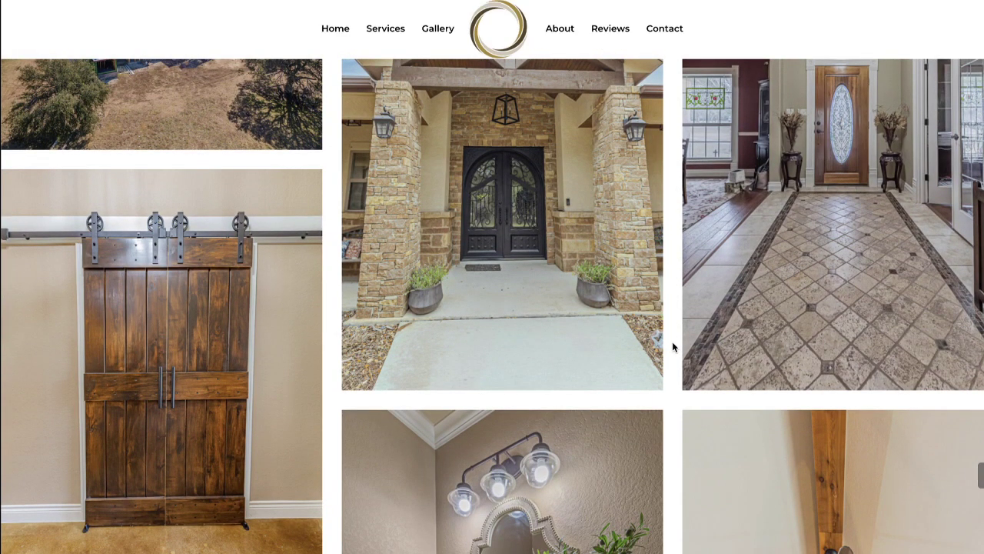
{"action": "scroll", "coordinate": [672, 347], "scroll_direction": "down", "scroll_amount": 3}
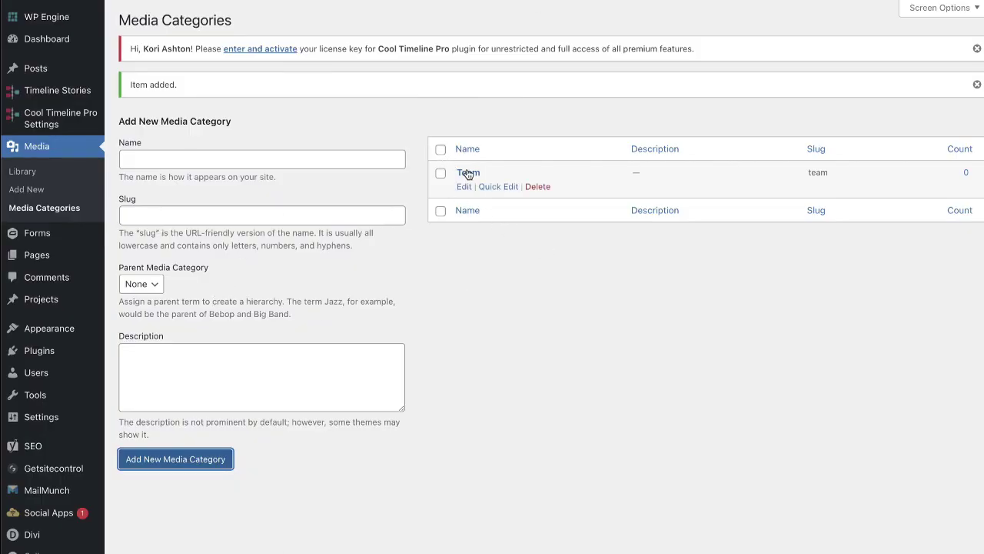
- Open the Media Library and search it for 'team'
{"action": "left_click", "coordinate": [32, 177]}
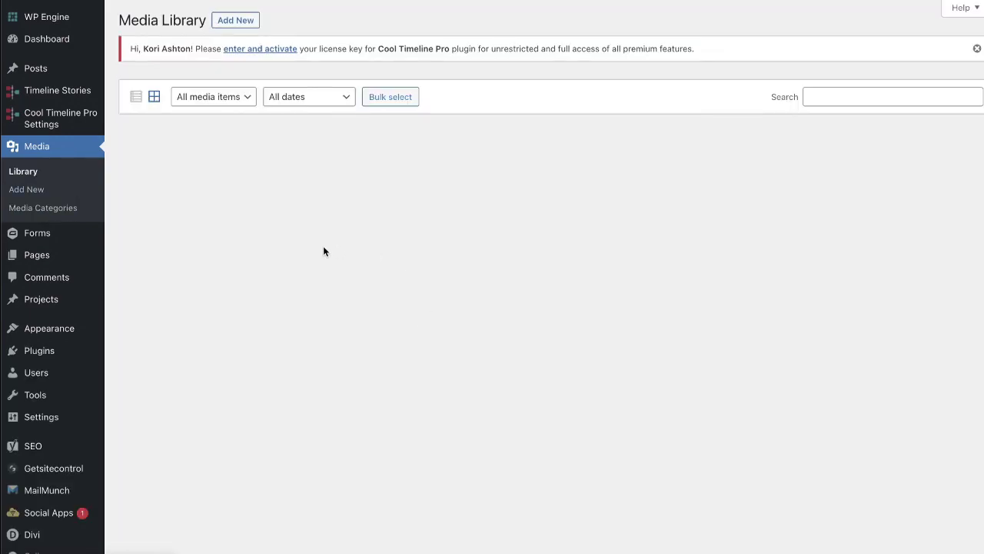
{"action": "scroll", "coordinate": [593, 429], "scroll_direction": "down", "scroll_amount": 7}
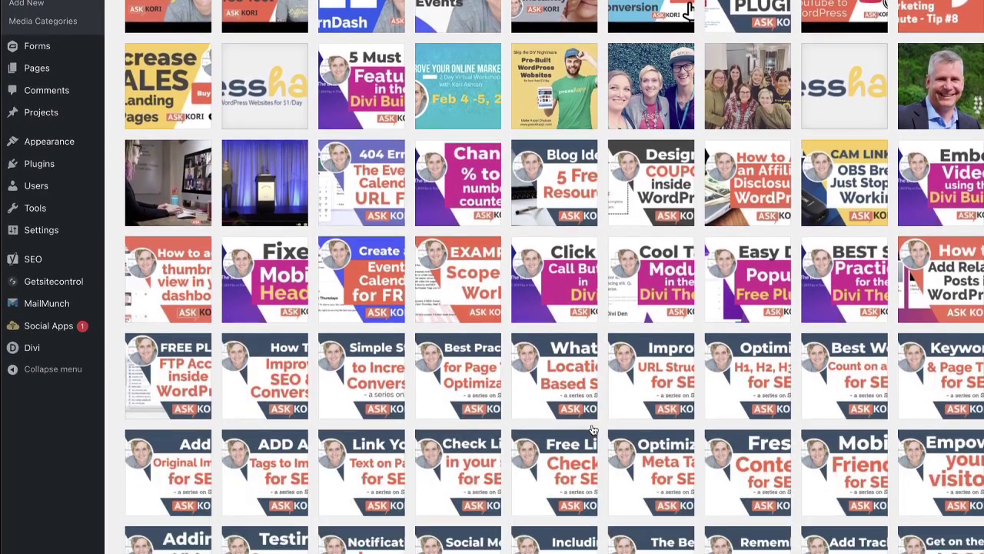
{"action": "scroll", "coordinate": [593, 430], "scroll_direction": "up", "scroll_amount": 7}
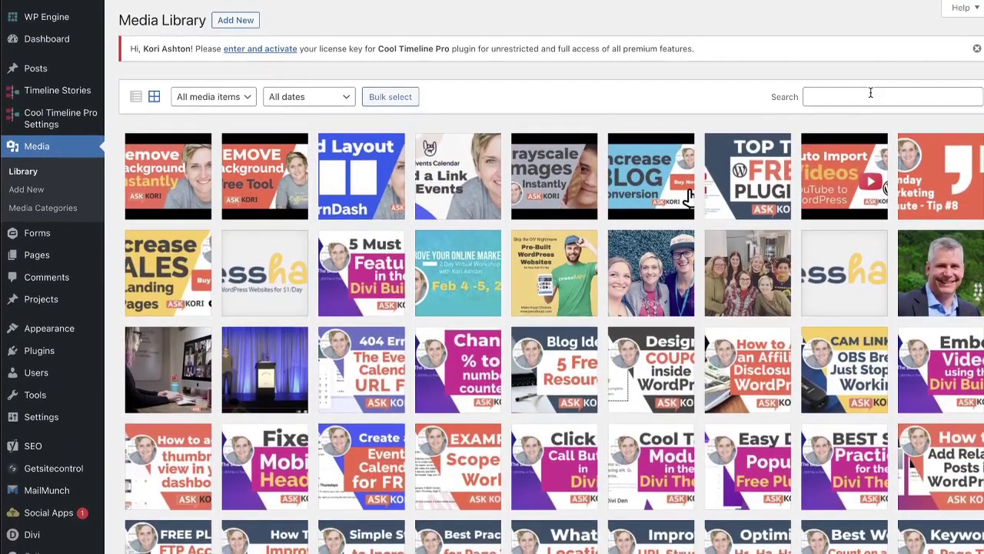
{"action": "left_click", "coordinate": [871, 94]}
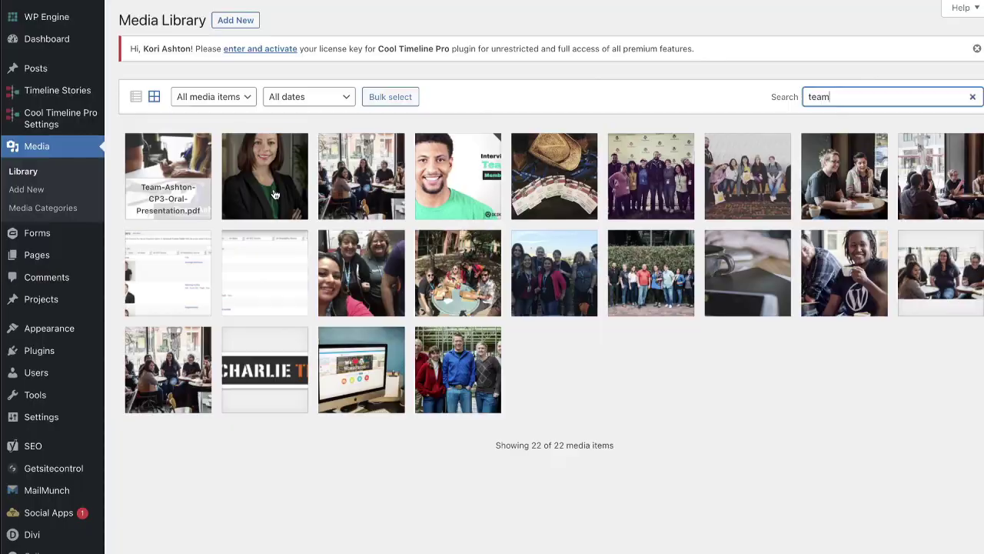
- File the woman's portrait, café group, logo-backdrop group and seated group photos under Team
{"action": "left_click", "coordinate": [275, 194]}
{"action": "left_click", "coordinate": [782, 399]}
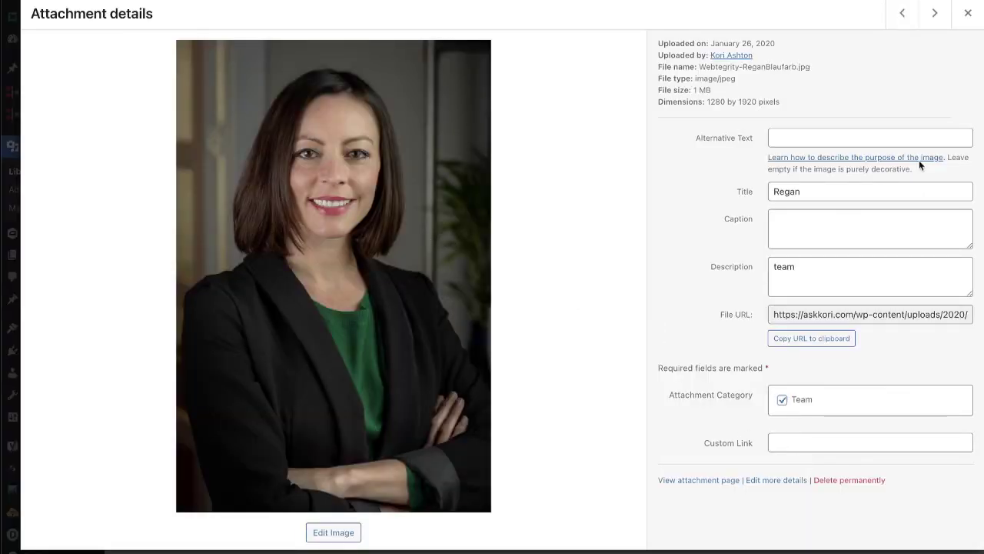
{"action": "left_click", "coordinate": [968, 13]}
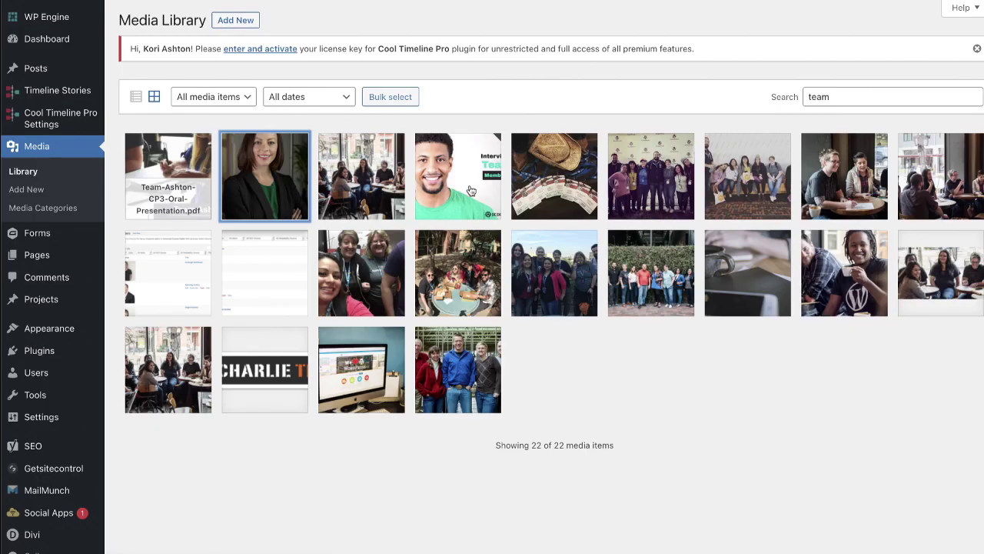
{"action": "left_click", "coordinate": [361, 193]}
{"action": "left_click", "coordinate": [782, 399]}
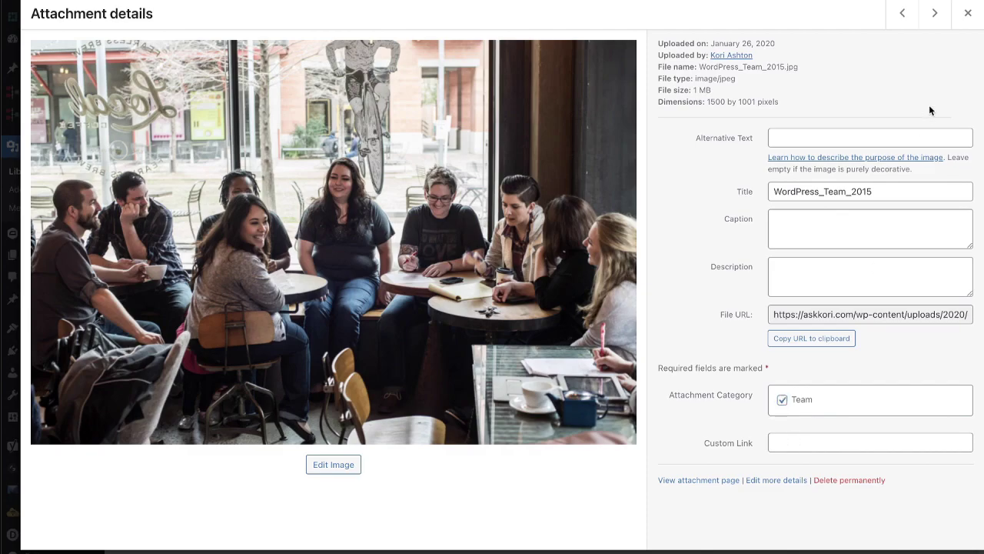
{"action": "left_click", "coordinate": [968, 14]}
{"action": "left_click", "coordinate": [680, 166]}
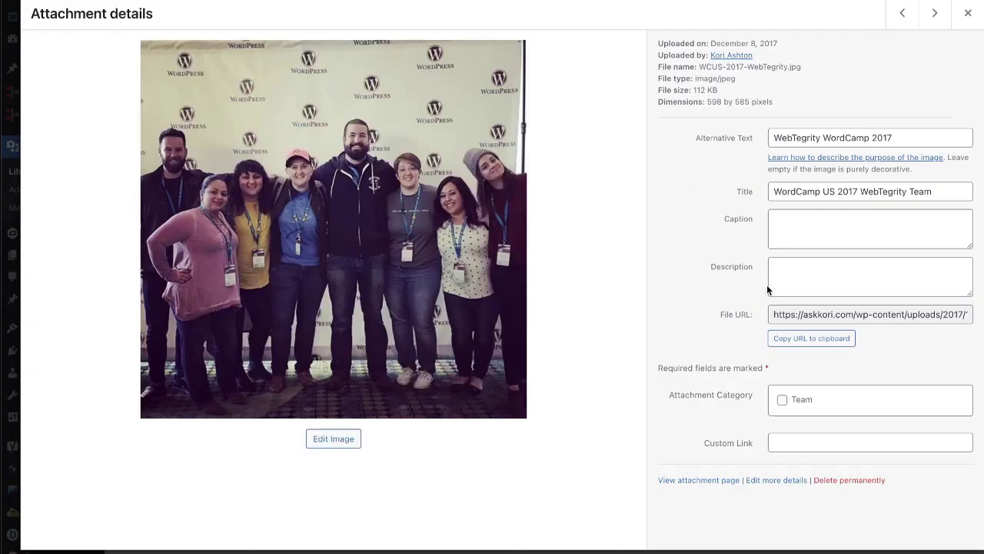
{"action": "left_click", "coordinate": [782, 400]}
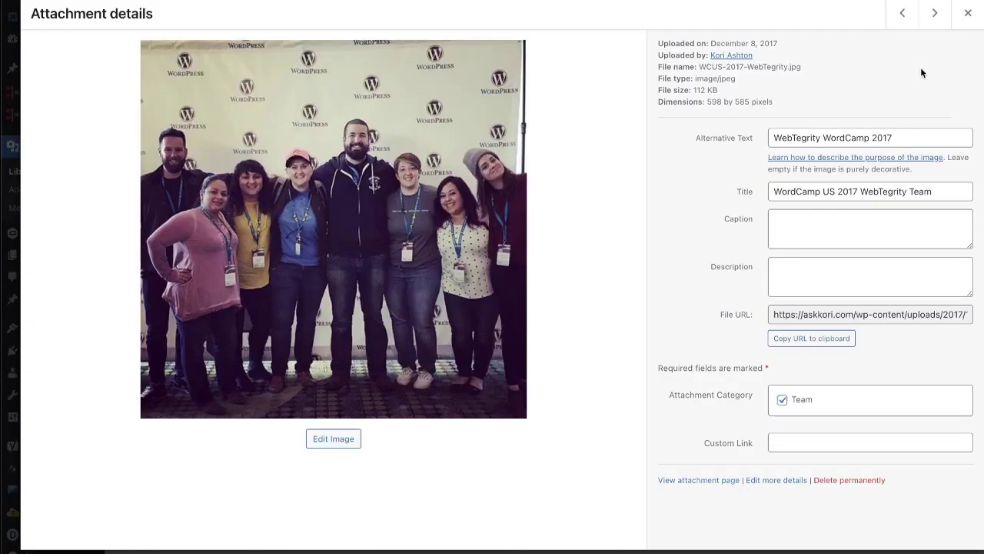
{"action": "left_click", "coordinate": [969, 14]}
{"action": "left_click", "coordinate": [731, 187]}
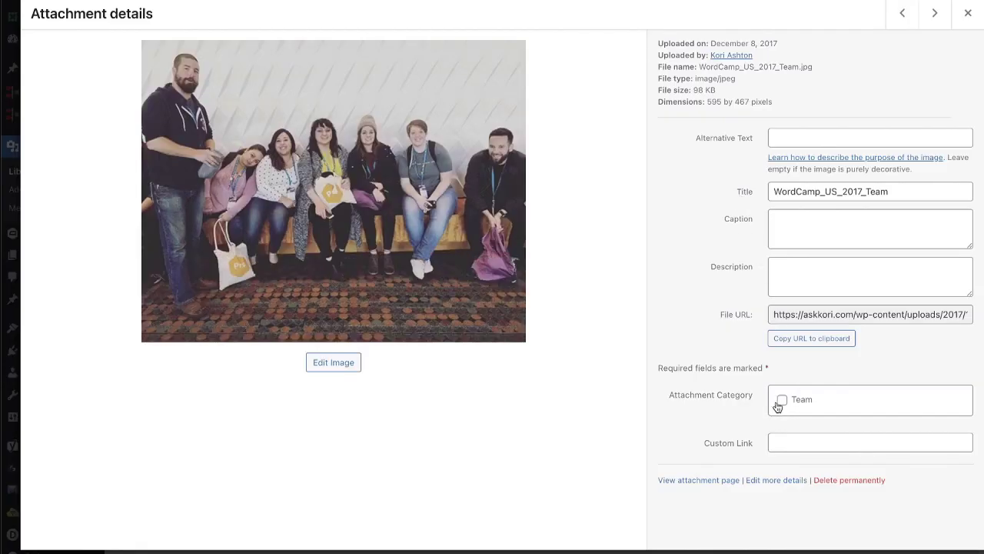
{"action": "left_click", "coordinate": [781, 400]}
{"action": "left_click", "coordinate": [968, 13]}
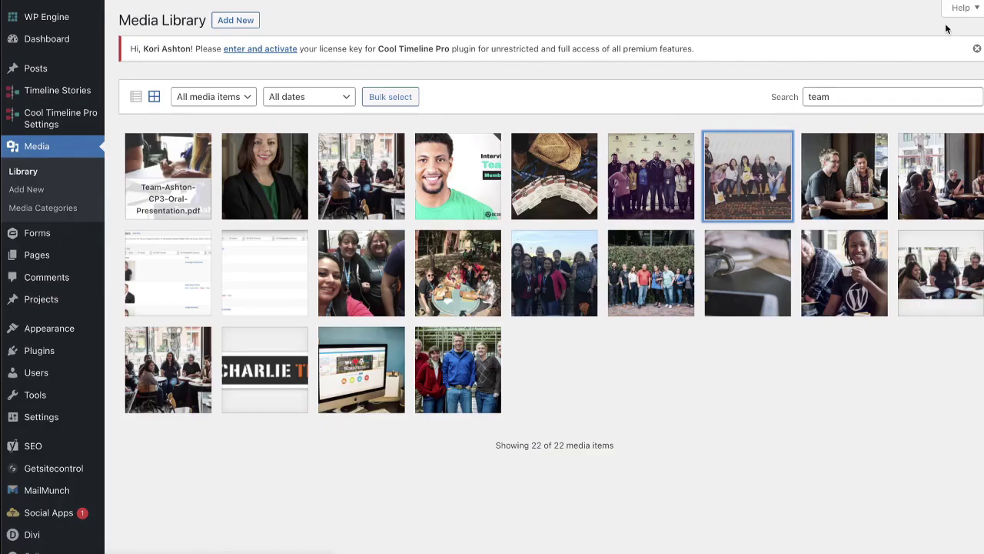
- File the two-women café, coffee, outdoor lunch, selfie and webtegrity_team.png photos under Team
{"action": "left_click", "coordinate": [873, 176]}
{"action": "left_click", "coordinate": [783, 400]}
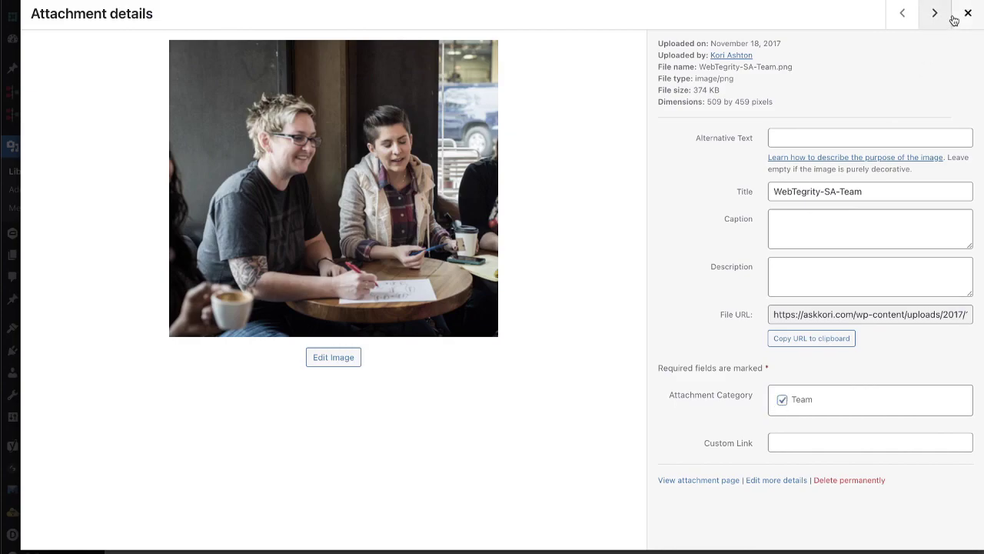
{"action": "left_click", "coordinate": [968, 14]}
{"action": "left_click", "coordinate": [870, 280]}
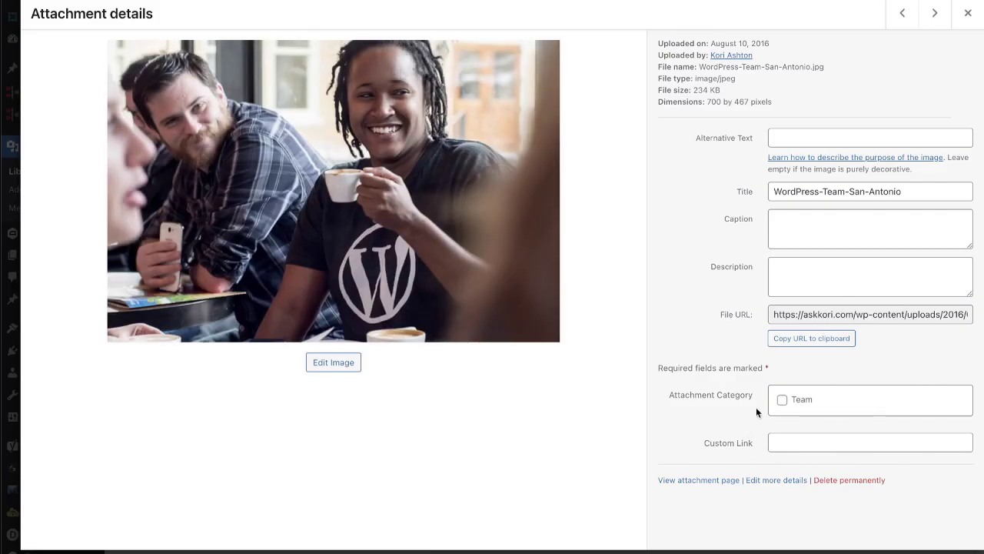
{"action": "left_click", "coordinate": [782, 400]}
{"action": "left_click", "coordinate": [968, 13]}
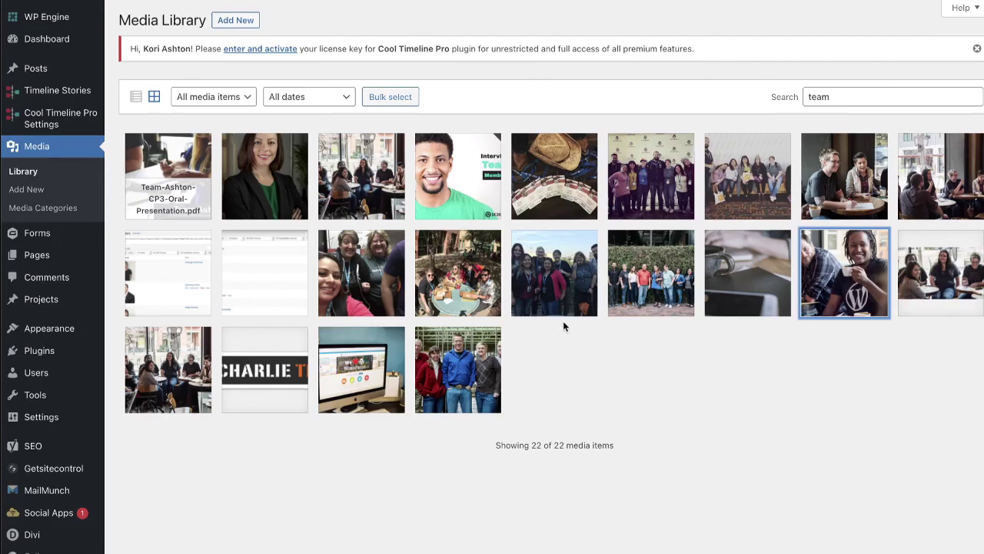
{"action": "left_click", "coordinate": [478, 301]}
{"action": "left_click", "coordinate": [783, 414]}
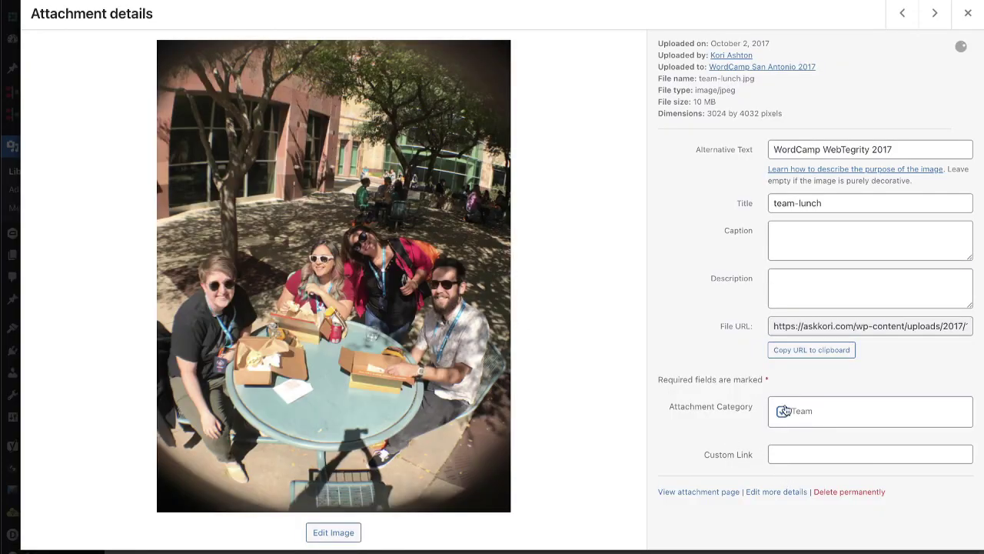
{"action": "left_click", "coordinate": [968, 13]}
{"action": "left_click", "coordinate": [354, 314]}
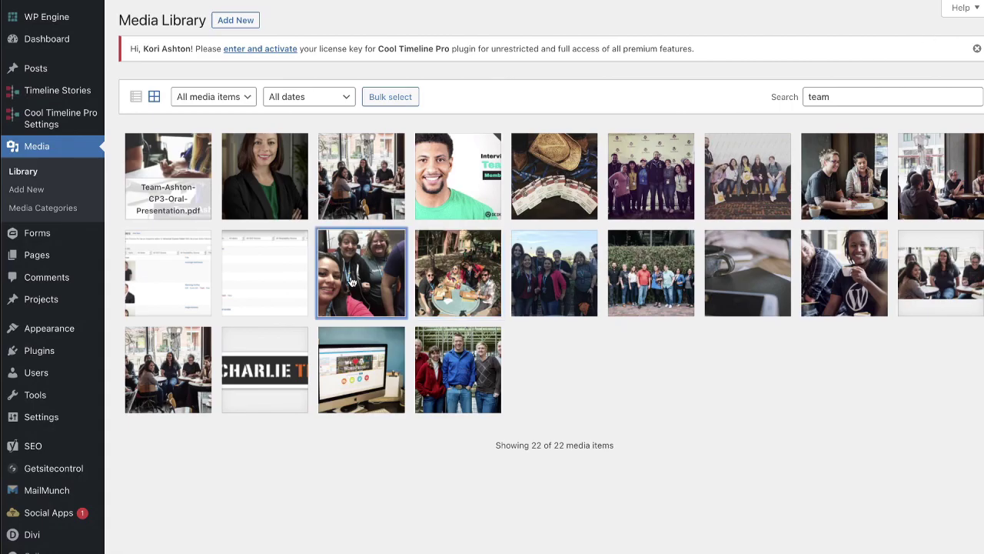
{"action": "left_click", "coordinate": [783, 413]}
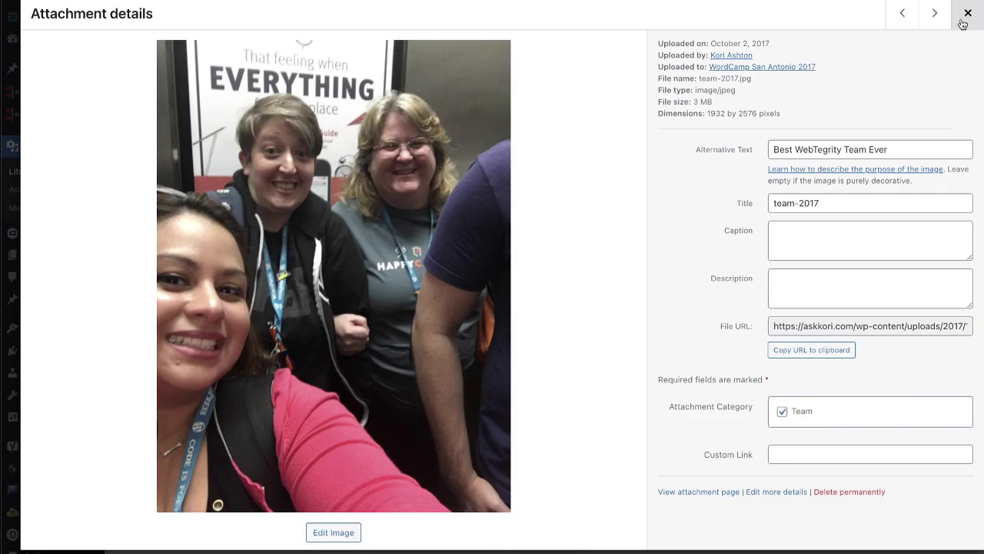
{"action": "left_click", "coordinate": [967, 14]}
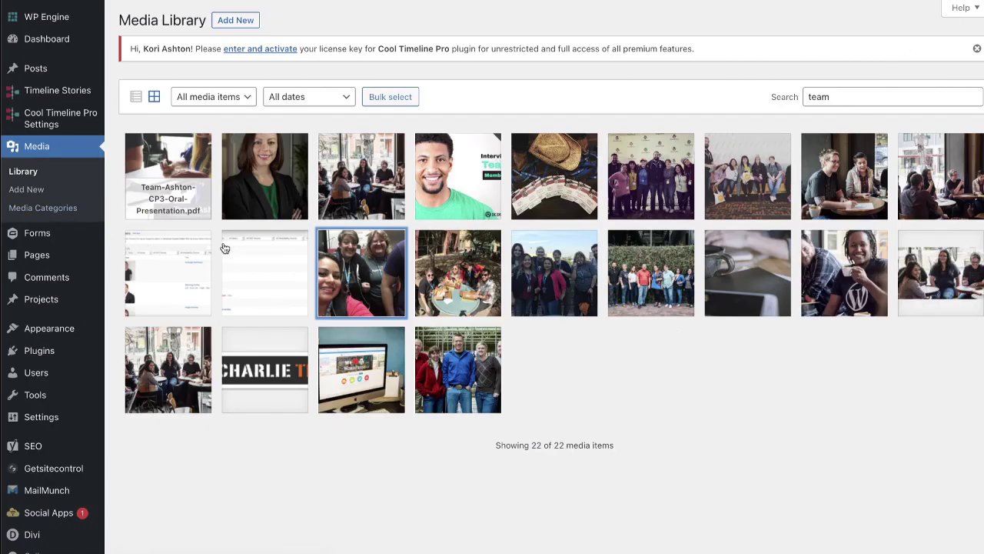
{"action": "left_click", "coordinate": [437, 363]}
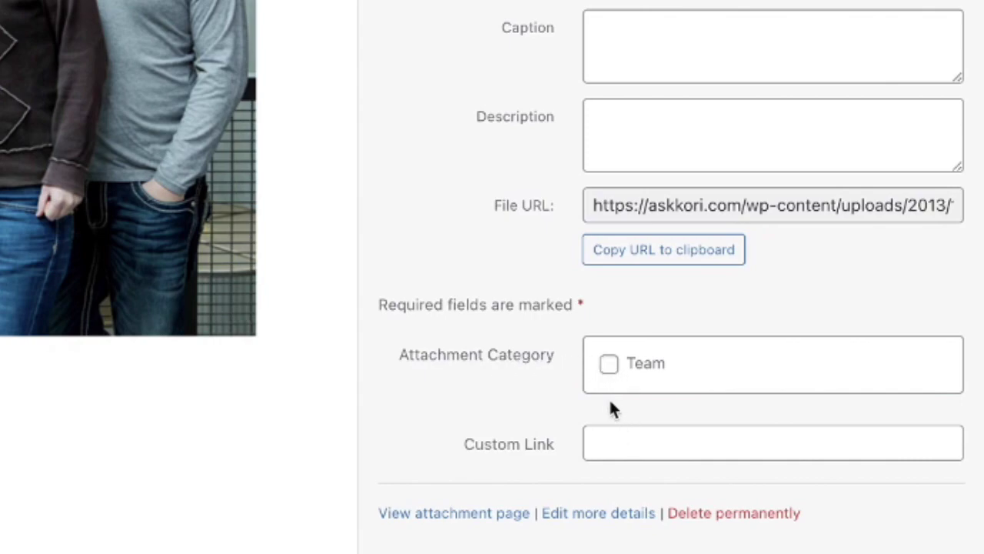
{"action": "left_click", "coordinate": [606, 368]}
{"action": "key", "text": "Escape"}
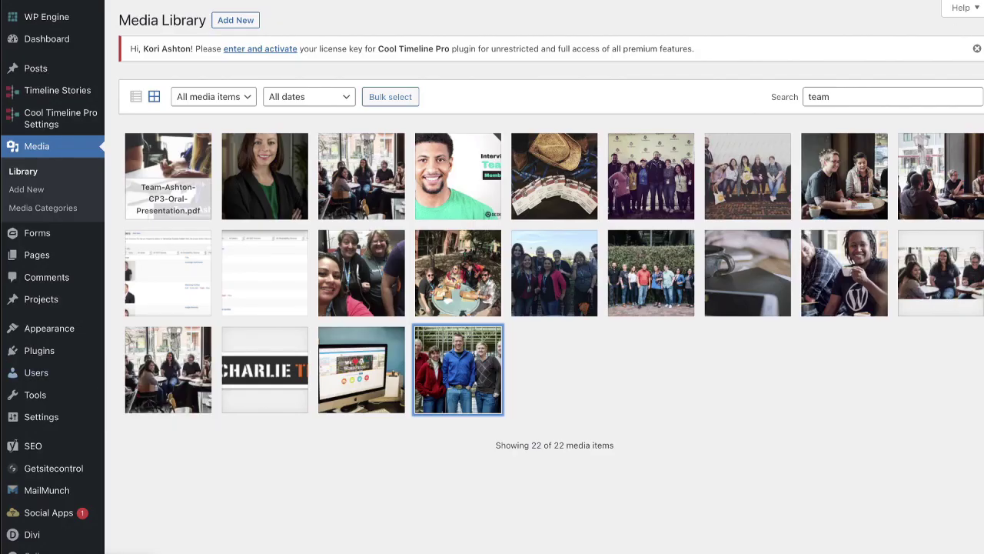
- Filter the Media Library to the 9 photos counted in the Team category
{"action": "left_click", "coordinate": [42, 216]}
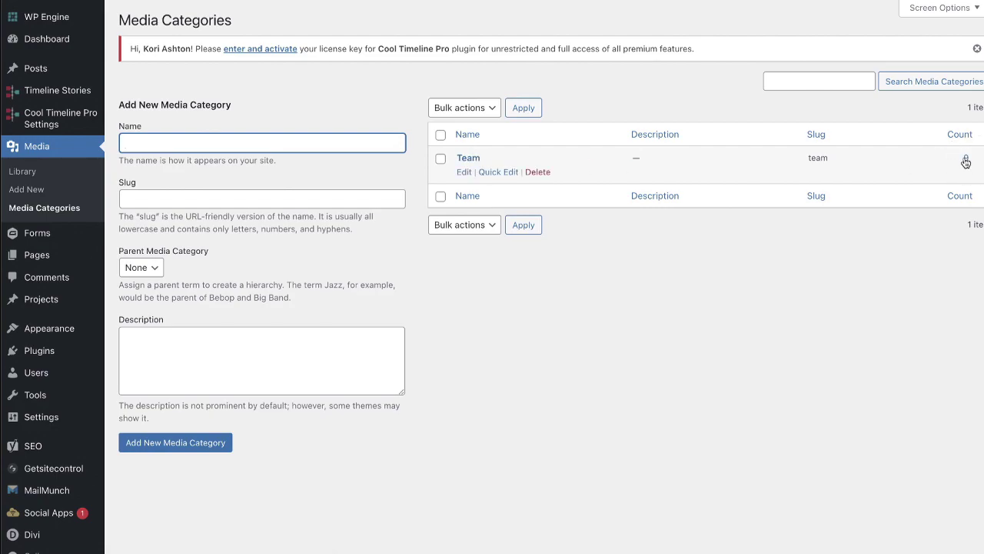
{"action": "left_click", "coordinate": [967, 159]}
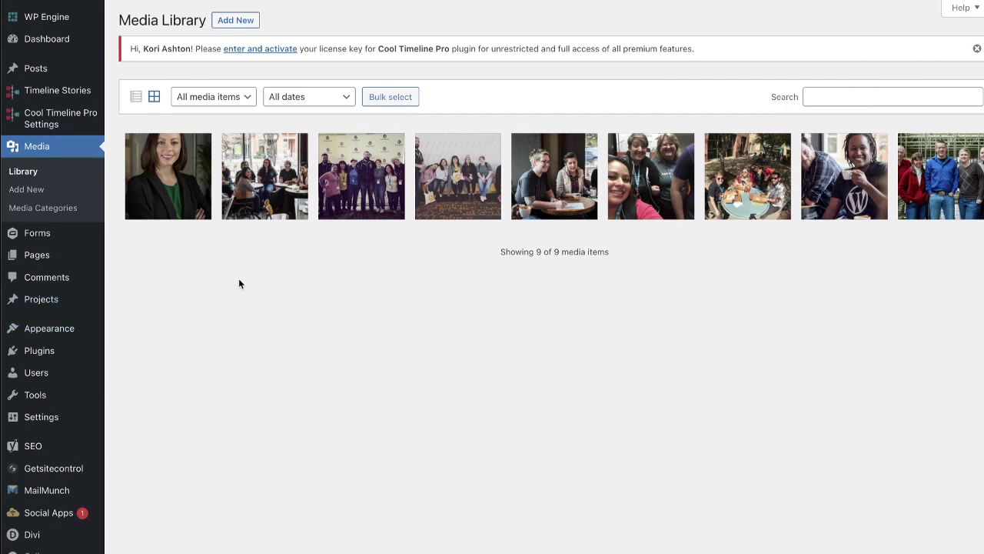
- Create and publish the 'Masonry Gallery Example' page and open it in the Divi Builder
{"action": "mouse_move", "coordinate": [100, 256]}
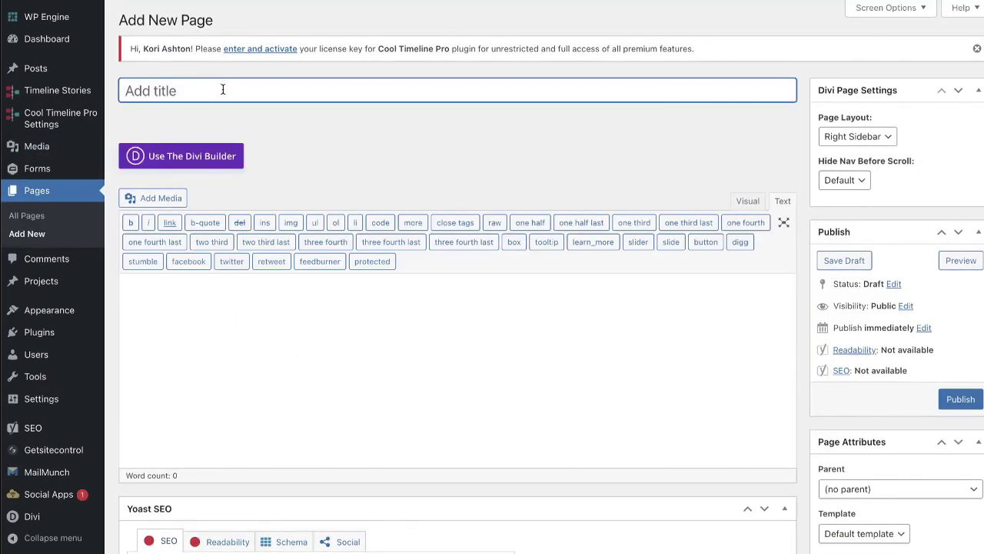
{"action": "type", "text": "Masonry Gallery Example"}
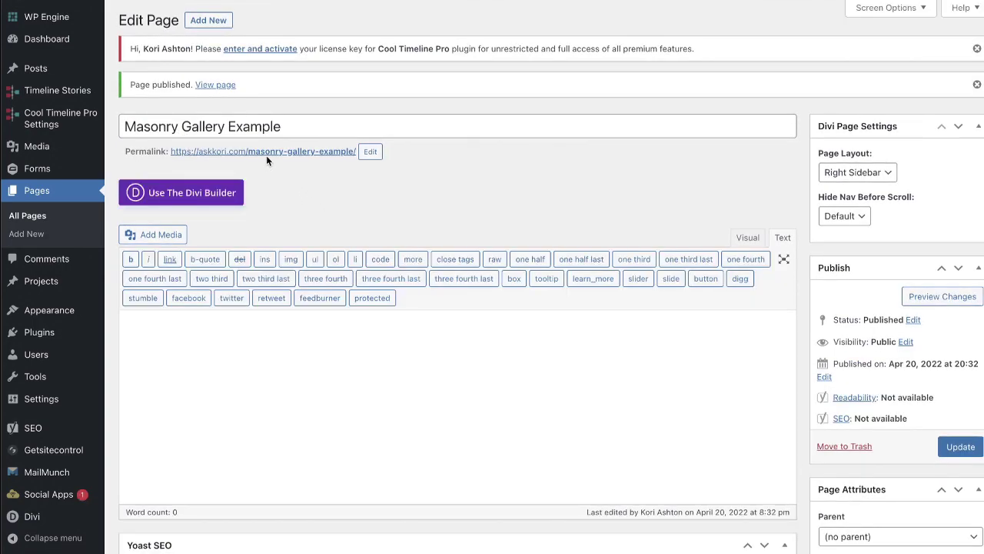
{"action": "triple_click", "coordinate": [265, 154]}
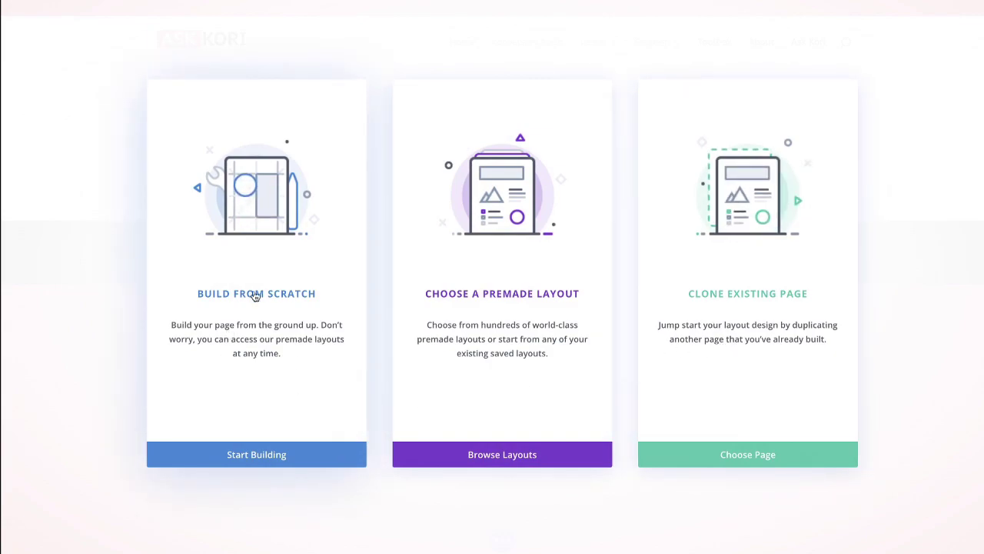
- Start from scratch with a one-column row and search the modules for 'gall'
{"action": "left_click", "coordinate": [257, 292]}
{"action": "left_click", "coordinate": [436, 241]}
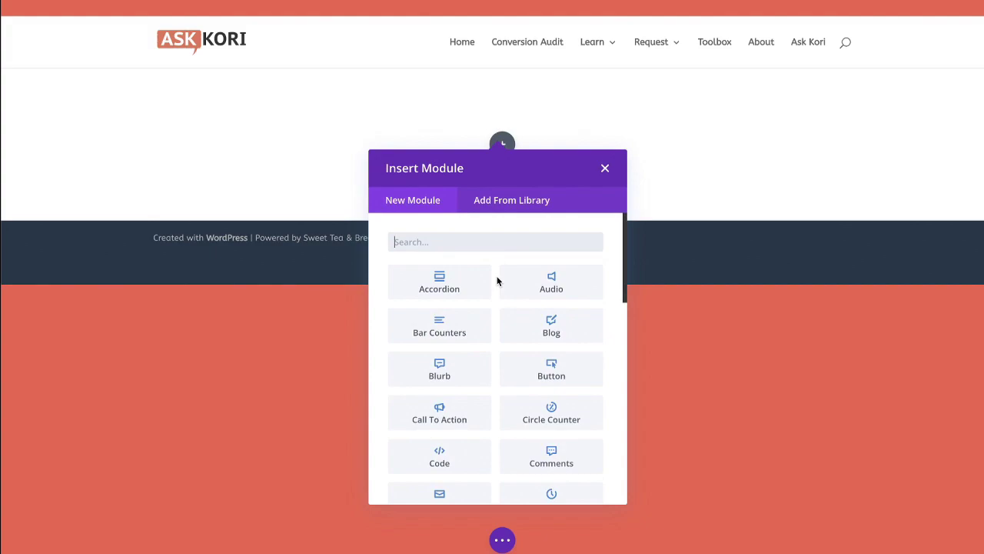
{"action": "scroll", "coordinate": [496, 297], "scroll_direction": "down", "scroll_amount": 4}
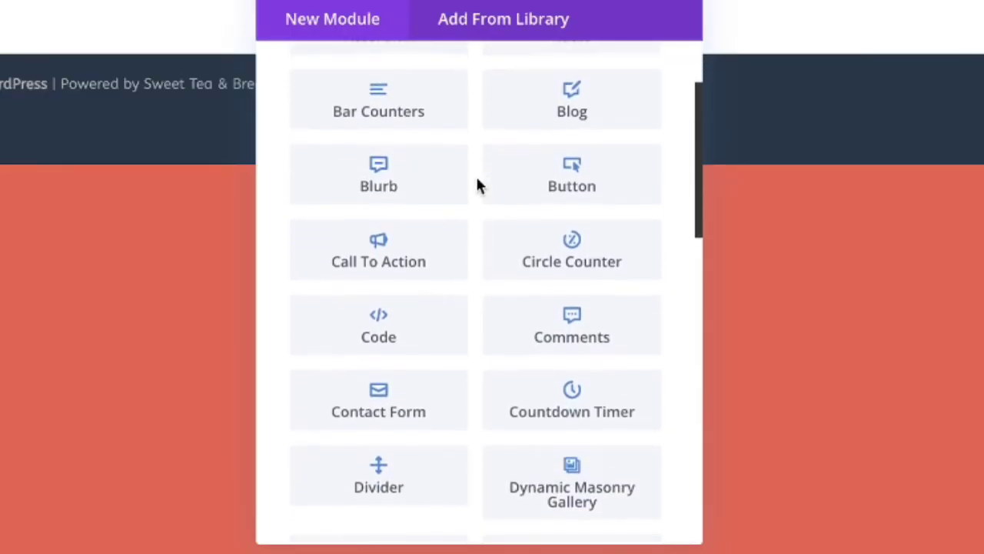
{"action": "scroll", "coordinate": [474, 336], "scroll_direction": "down", "scroll_amount": 3}
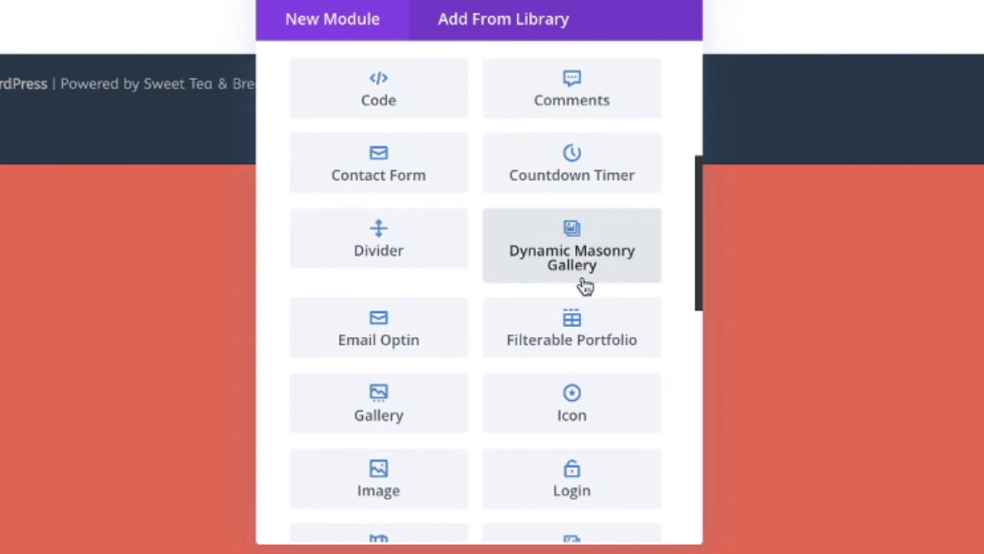
{"action": "scroll", "coordinate": [484, 246], "scroll_direction": "up", "scroll_amount": 7}
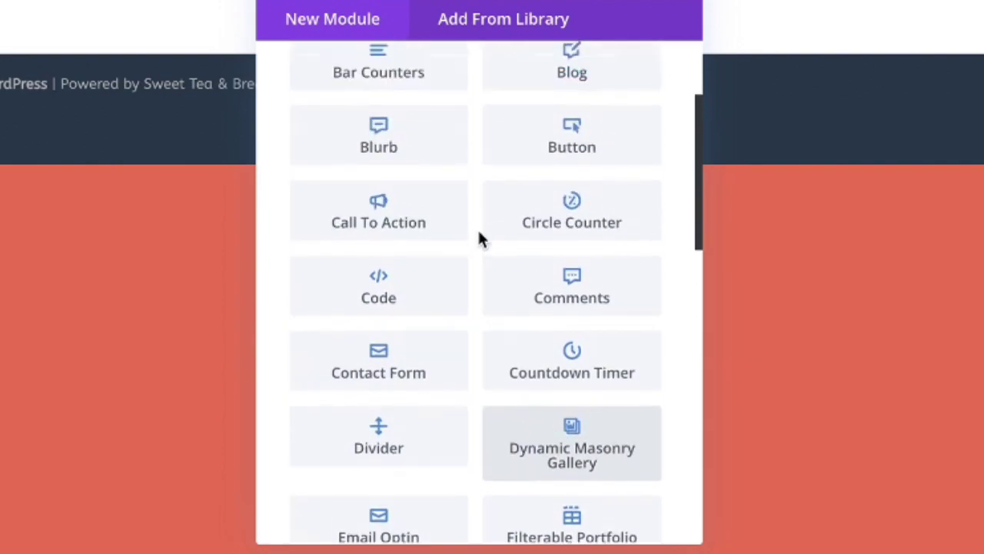
{"action": "type", "text": "gall"}
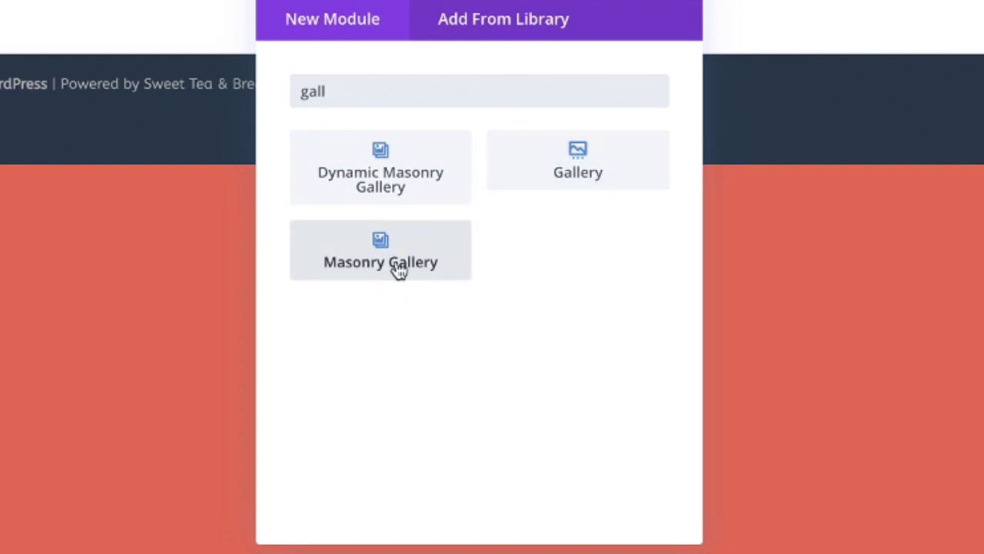
- Insert a Dynamic Masonry Gallery limited to the Team category, with its settings panel moved aside
{"action": "left_click", "coordinate": [415, 174]}
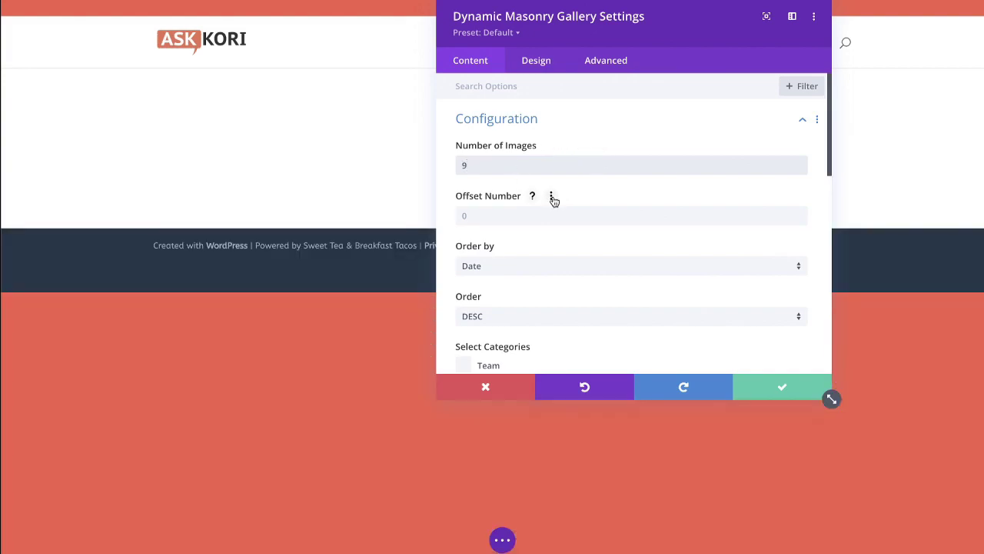
{"action": "scroll", "coordinate": [547, 281], "scroll_direction": "down", "scroll_amount": 1}
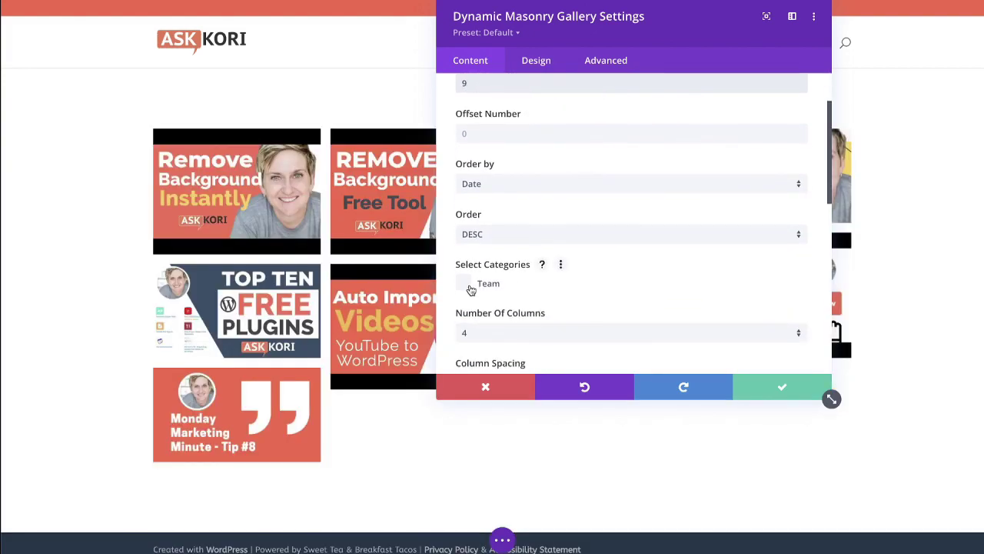
{"action": "left_click", "coordinate": [477, 288]}
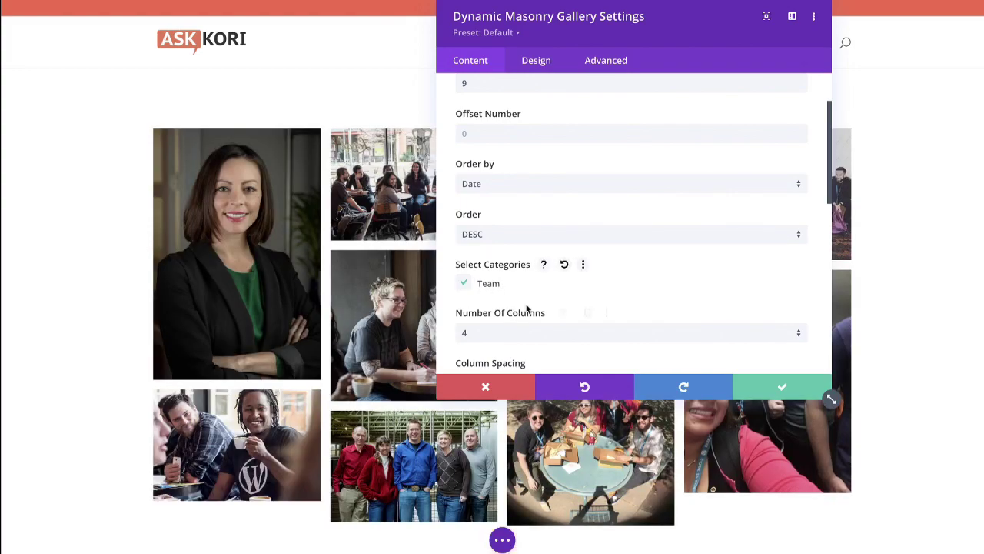
{"action": "left_click_drag", "start_coordinate": [582, 22], "coordinate": [854, 259]}
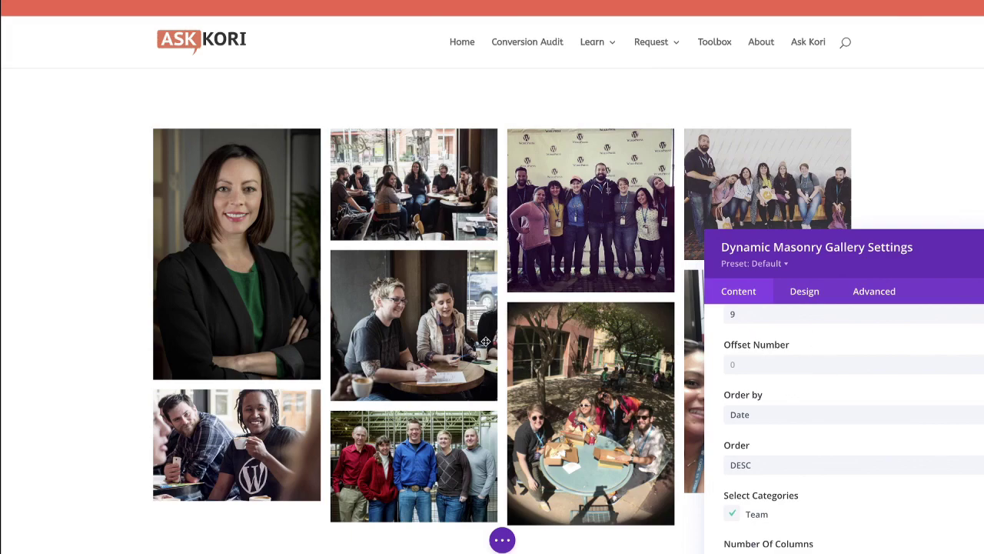
- Preview the gallery at phone width, return to desktop view, and close its settings
{"action": "left_click", "coordinate": [850, 544]}
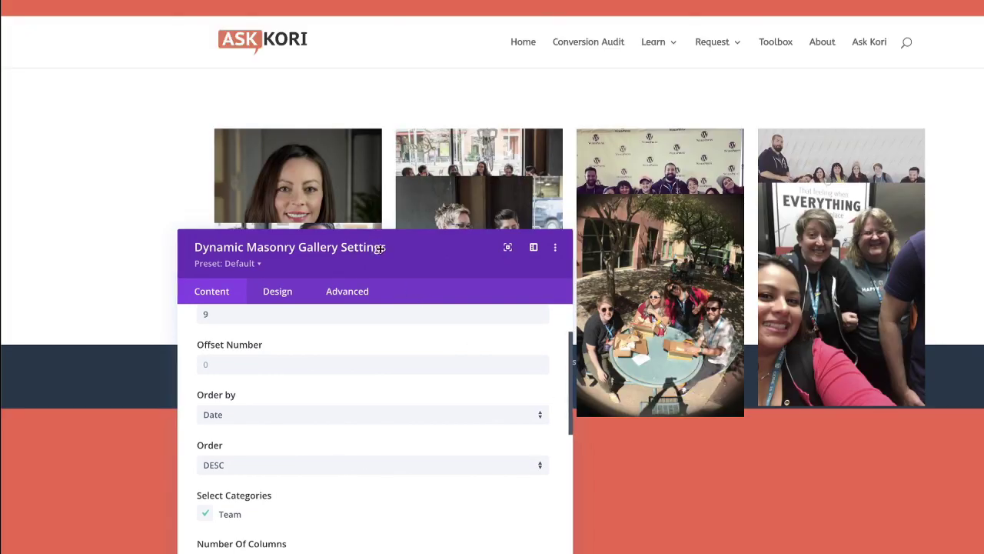
{"action": "left_click_drag", "start_coordinate": [375, 249], "coordinate": [966, 124]}
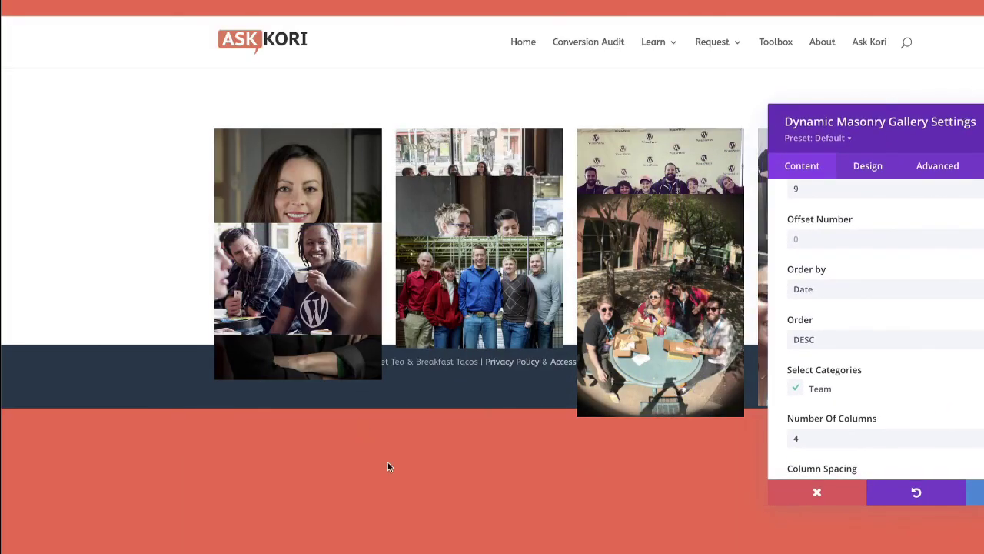
{"action": "left_click", "coordinate": [817, 492]}
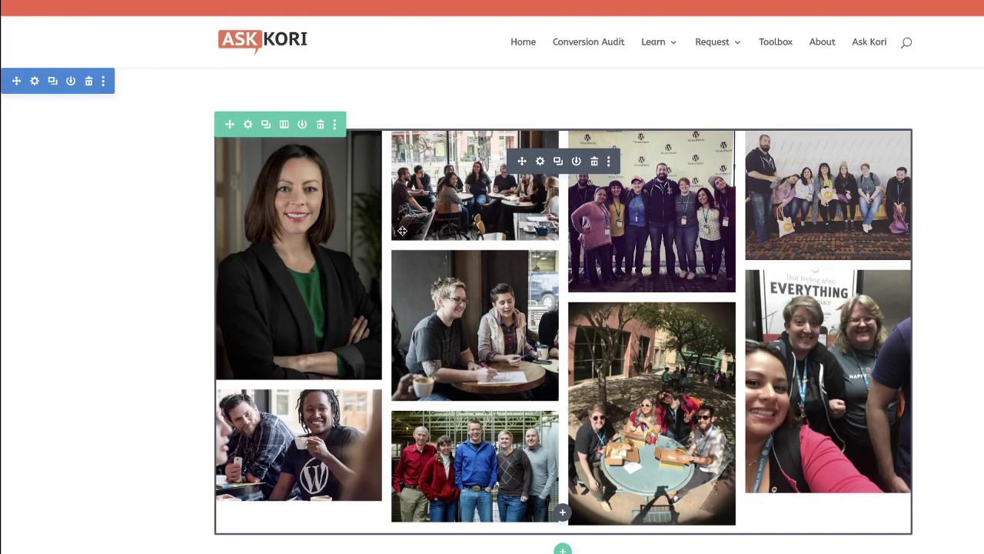
- Set the gallery row's width and max width to 100% in its sizing options
{"action": "left_click", "coordinate": [249, 124]}
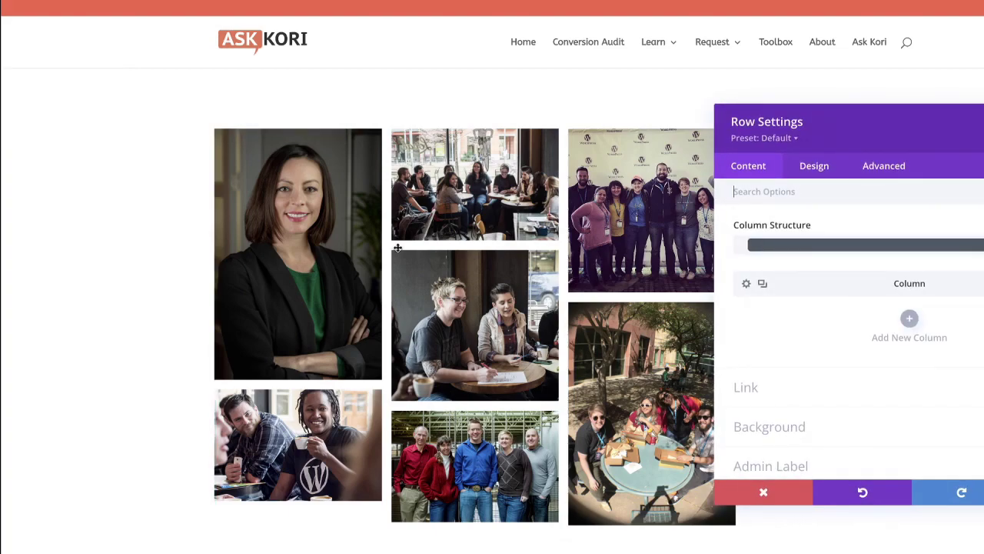
{"action": "left_click", "coordinate": [814, 167]}
{"action": "left_click", "coordinate": [804, 229]}
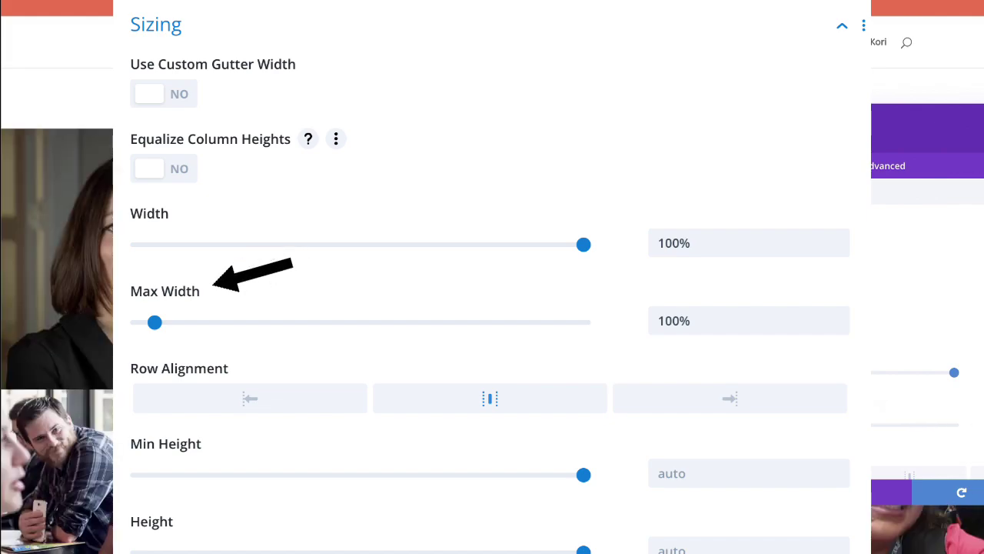
{"action": "key", "text": "Escape"}
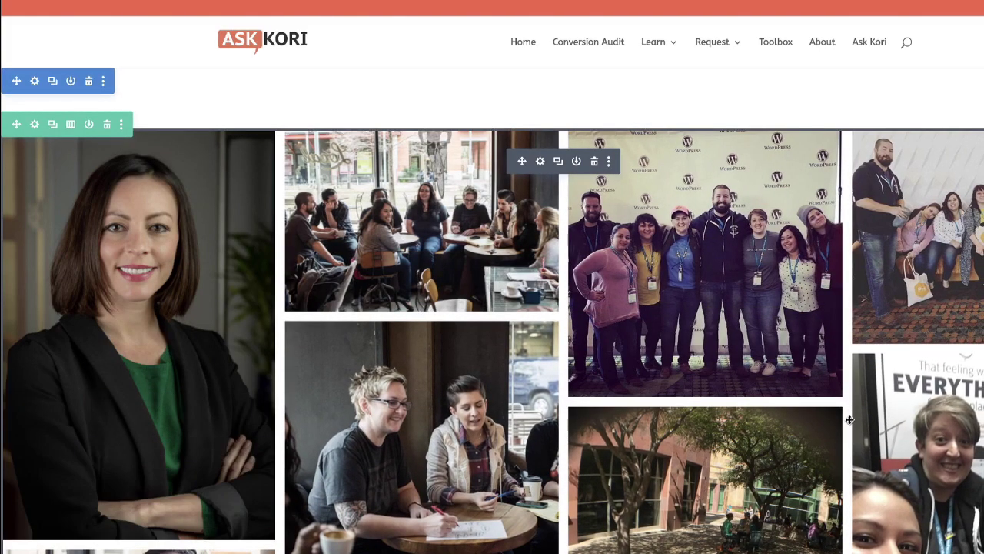
- Change the gallery's Number of Columns to 3
{"action": "left_click", "coordinate": [540, 162]}
{"action": "scroll", "coordinate": [802, 394], "scroll_direction": "down", "scroll_amount": 3}
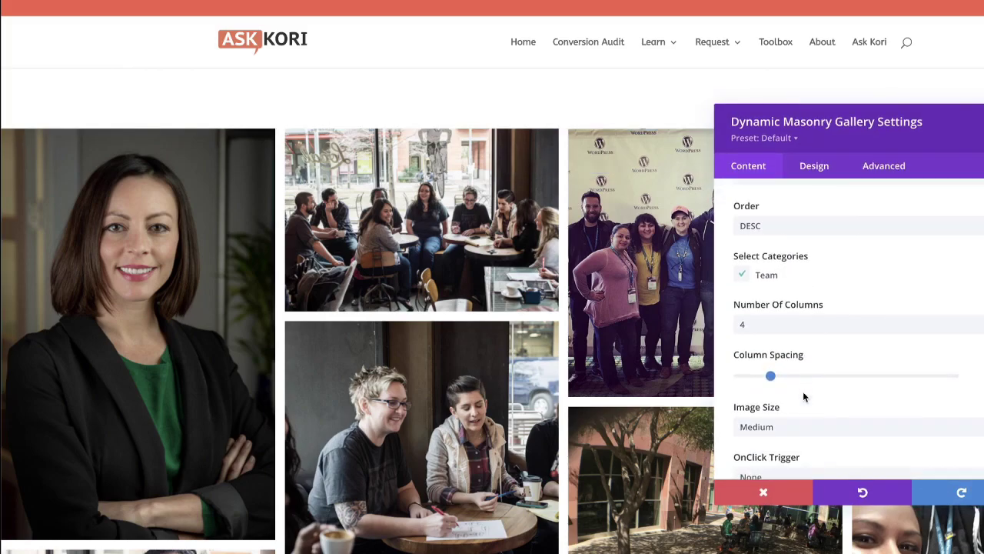
{"action": "left_click", "coordinate": [768, 289]}
{"action": "left_click", "coordinate": [773, 296]}
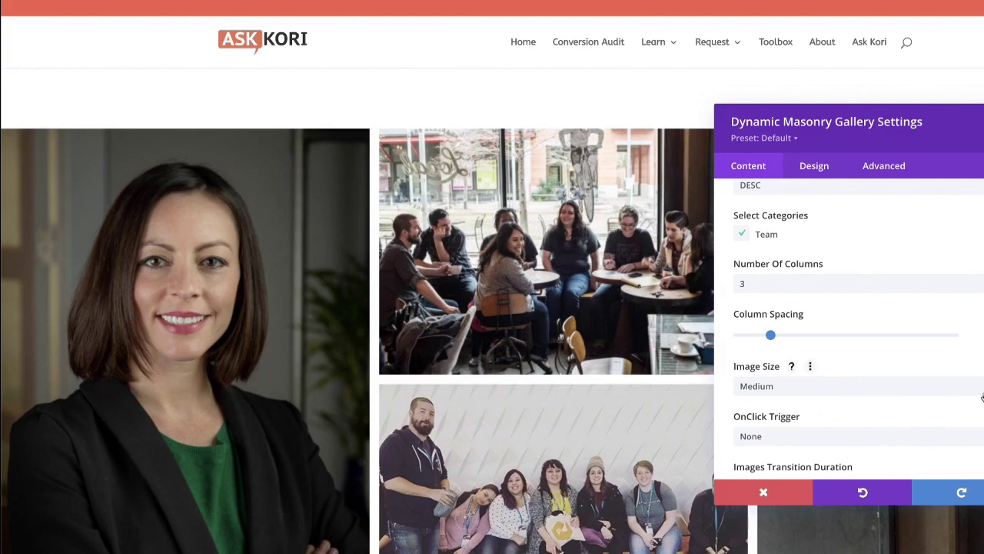
- Set the masonry gallery's Image Size to Large and its OnClick Trigger to Lightbox
{"action": "scroll", "coordinate": [892, 402], "scroll_direction": "down", "scroll_amount": 1}
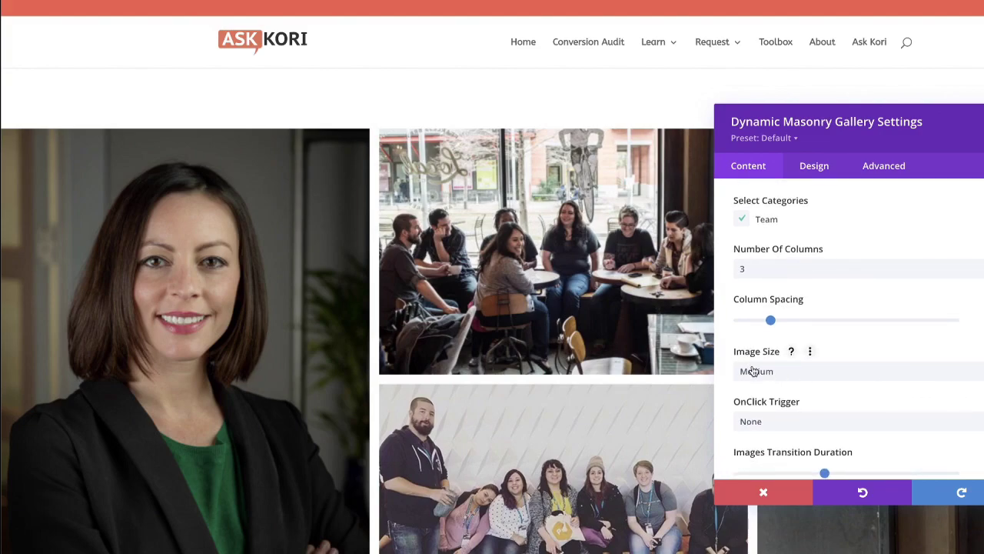
{"action": "left_click", "coordinate": [754, 372]}
{"action": "left_click", "coordinate": [780, 432]}
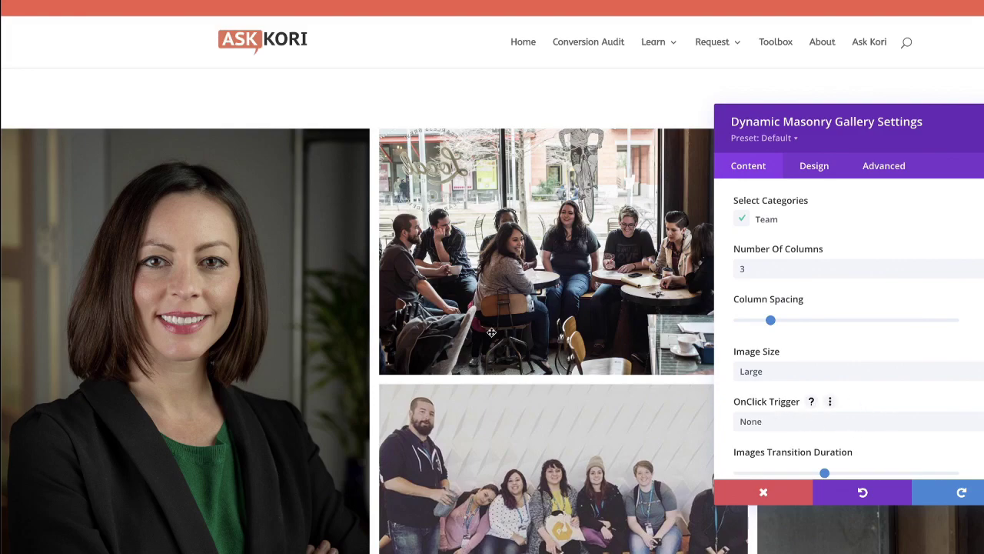
{"action": "left_click", "coordinate": [900, 425]}
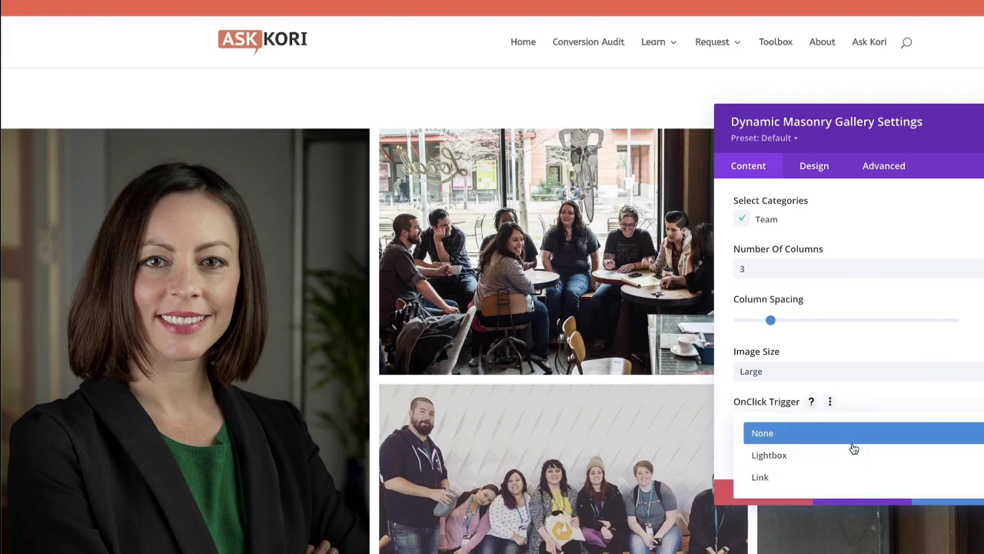
{"action": "left_click", "coordinate": [852, 451]}
{"action": "scroll", "coordinate": [945, 438], "scroll_direction": "down", "scroll_amount": 3}
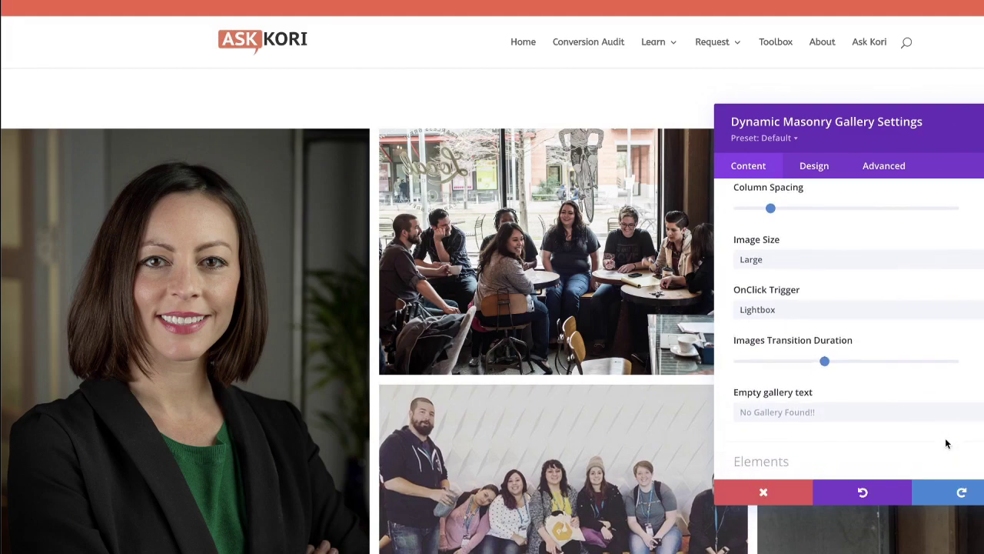
{"action": "scroll", "coordinate": [945, 437], "scroll_direction": "down", "scroll_amount": 2}
{"action": "scroll", "coordinate": [945, 438], "scroll_direction": "up", "scroll_amount": 6}
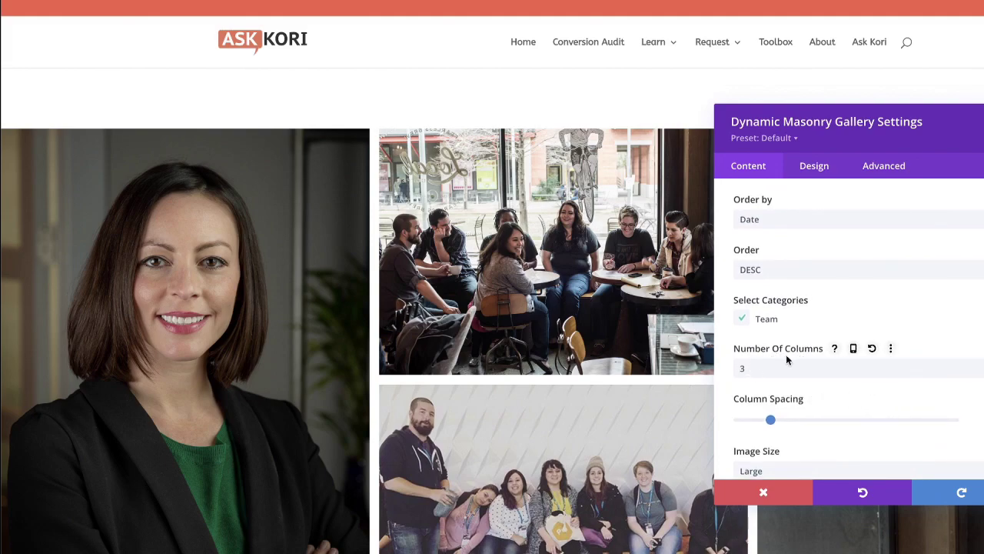
- Enable per-device settings and set Number Of Columns to 2 in Phone view
{"action": "left_click", "coordinate": [853, 350]}
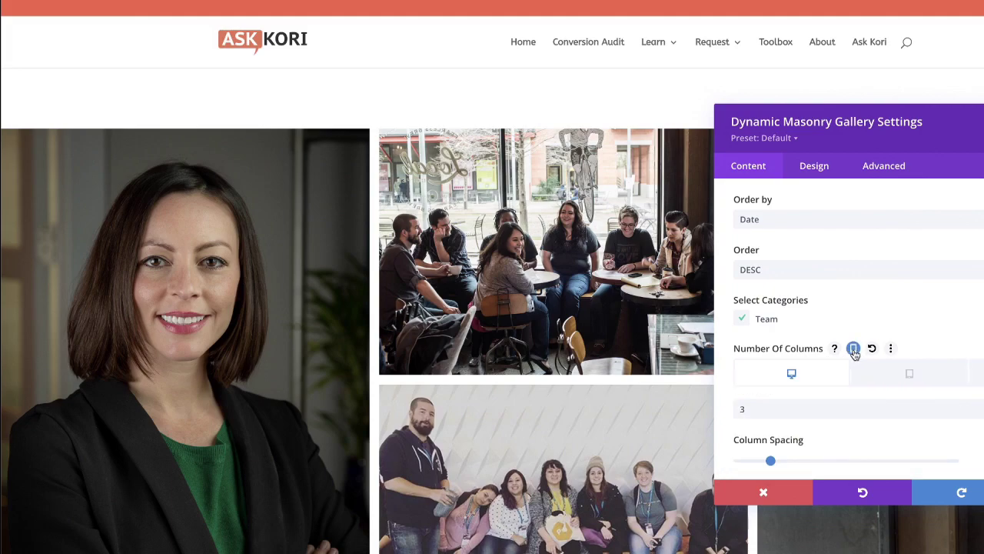
{"action": "left_click", "coordinate": [979, 373]}
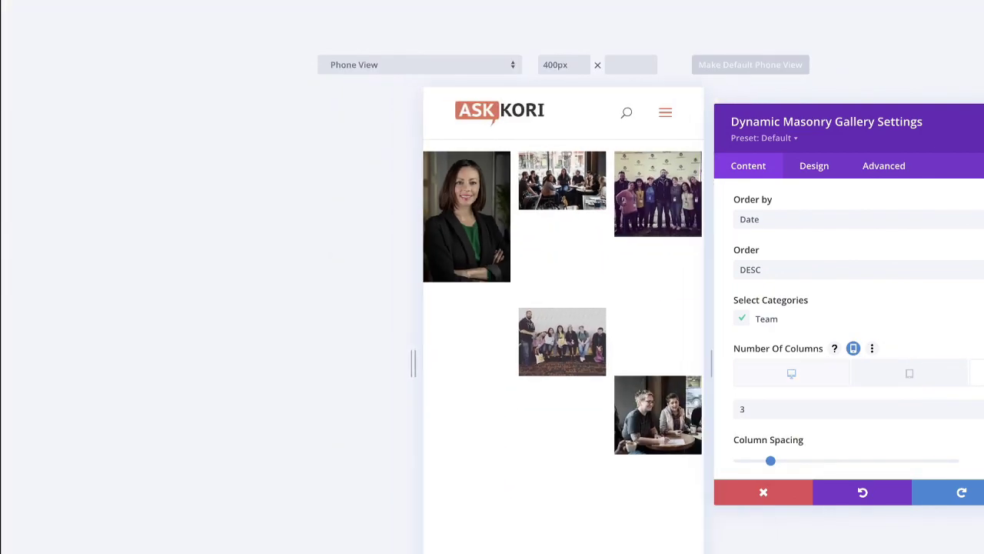
{"action": "scroll", "coordinate": [983, 351], "scroll_direction": "down", "scroll_amount": 1}
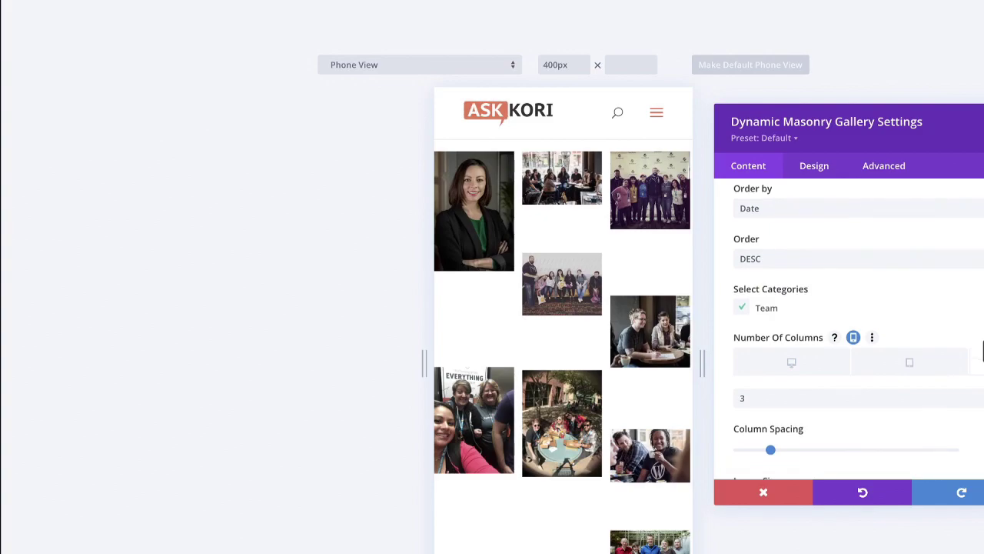
{"action": "left_click", "coordinate": [842, 388]}
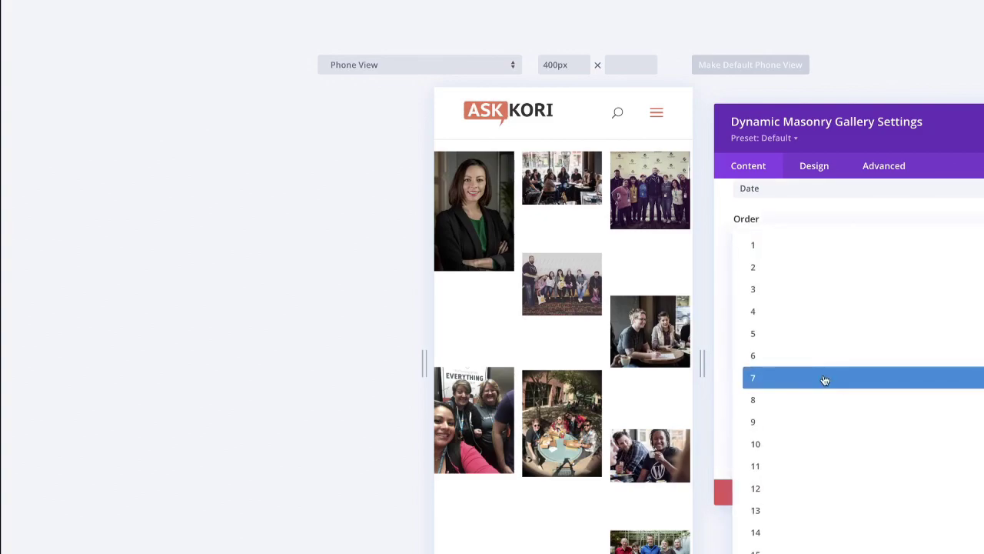
{"action": "left_click", "coordinate": [780, 268]}
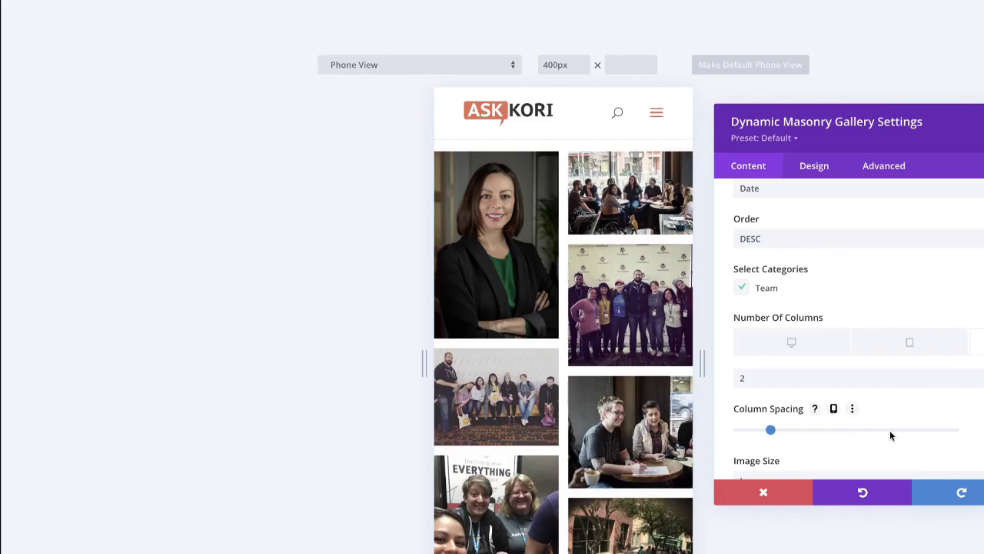
{"action": "scroll", "coordinate": [898, 425], "scroll_direction": "up", "scroll_amount": 5}
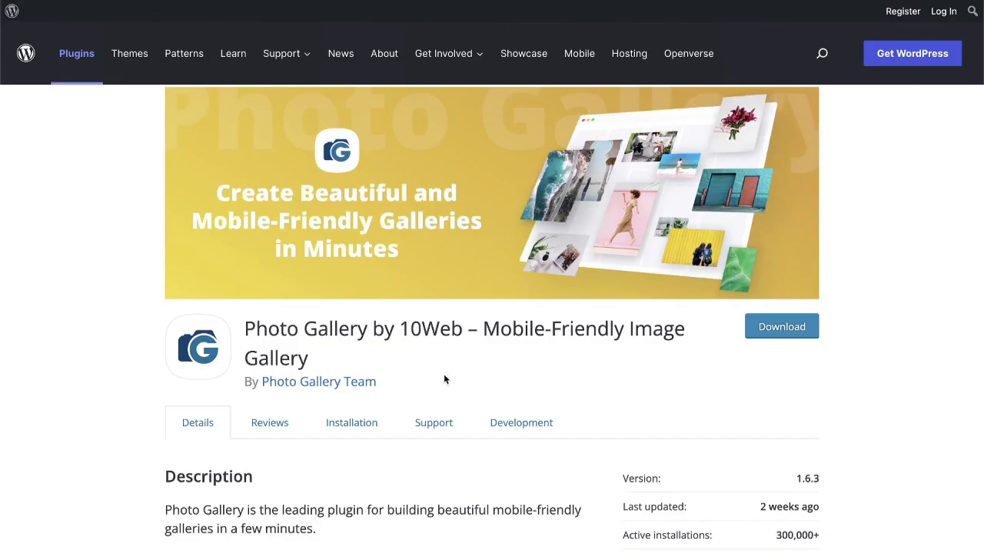
- Scroll through the Photo Gallery by 10Web description and feature list on WordPress.org
{"action": "scroll", "coordinate": [511, 388], "scroll_direction": "down", "scroll_amount": 3}
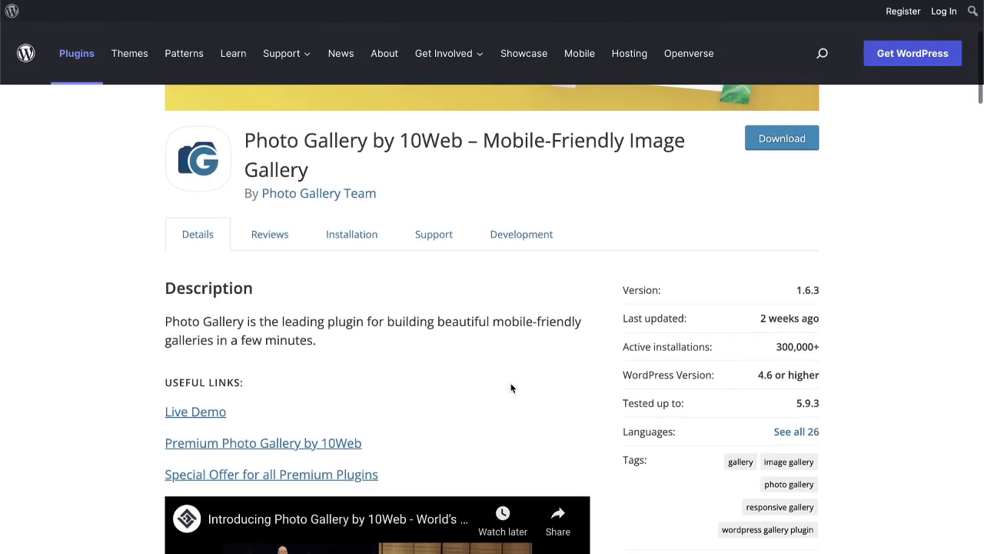
{"action": "scroll", "coordinate": [511, 388], "scroll_direction": "down", "scroll_amount": 2}
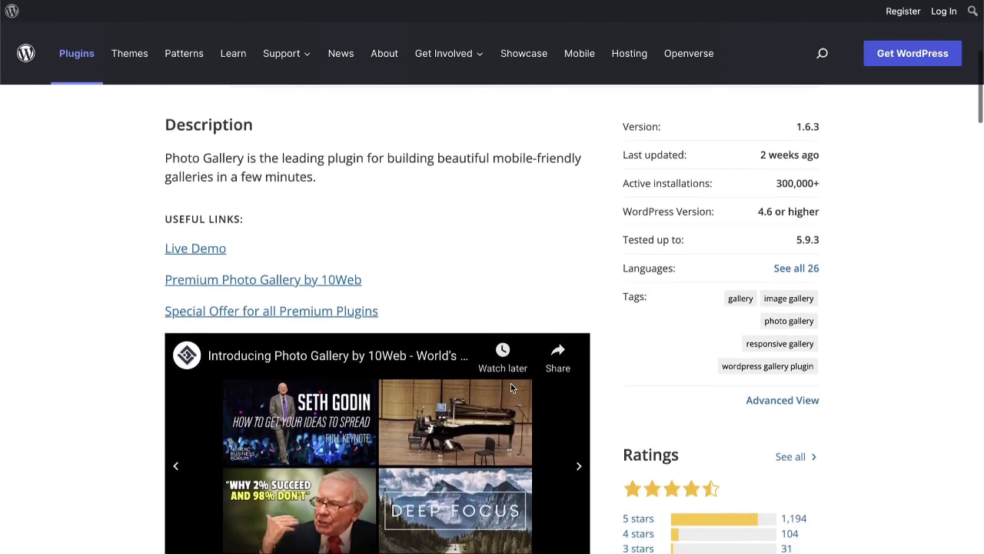
{"action": "scroll", "coordinate": [511, 387], "scroll_direction": "down", "scroll_amount": 8}
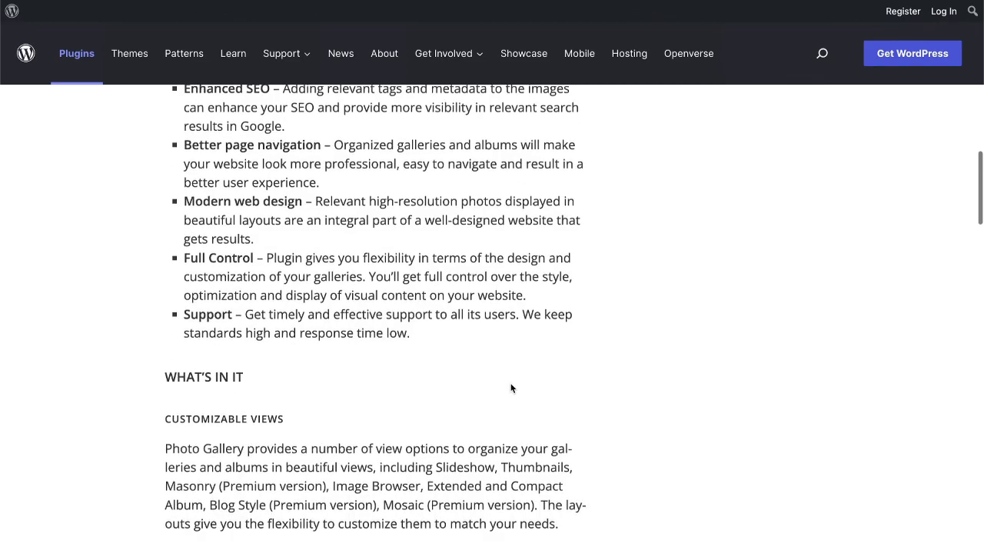
{"action": "scroll", "coordinate": [512, 388], "scroll_direction": "down", "scroll_amount": 3}
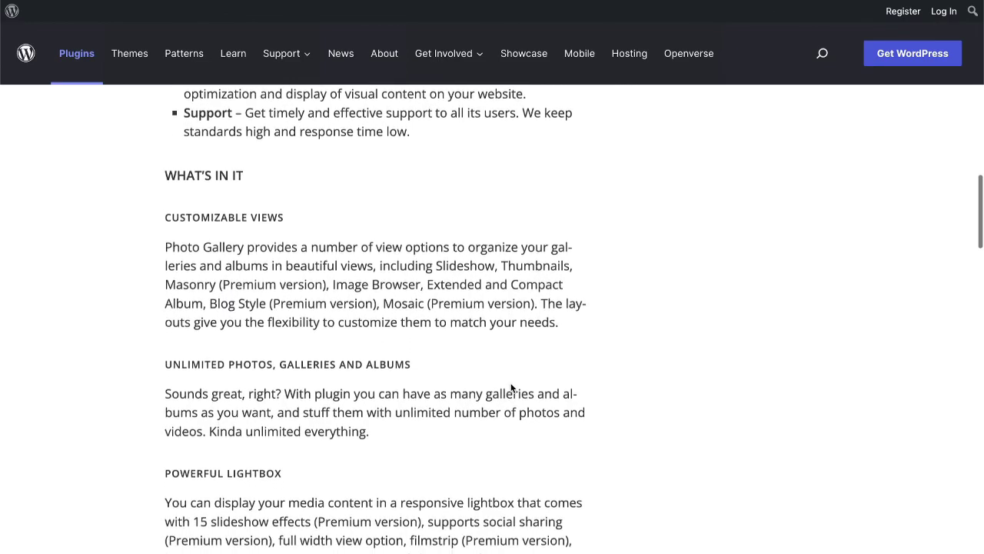
{"action": "scroll", "coordinate": [511, 388], "scroll_direction": "down", "scroll_amount": 6}
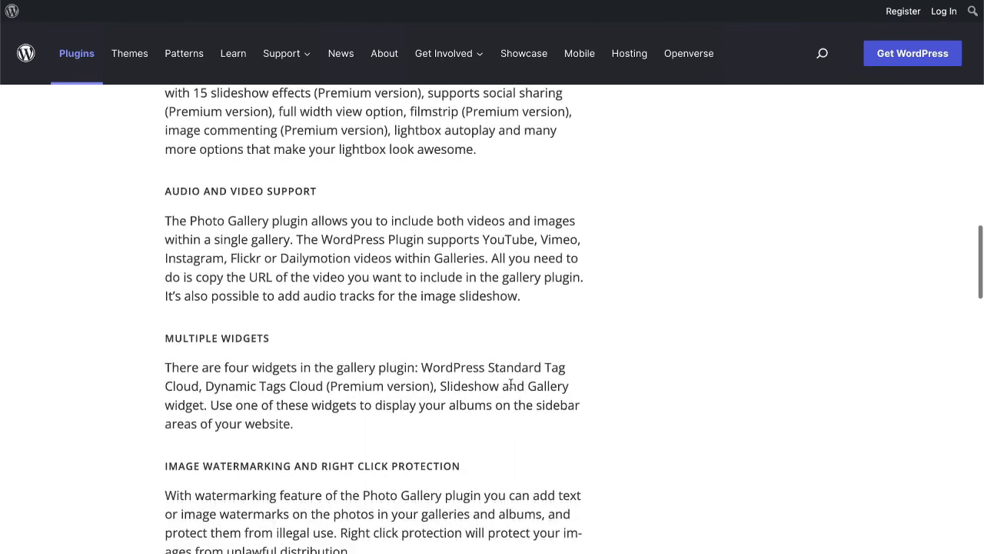
{"action": "scroll", "coordinate": [511, 388], "scroll_direction": "up", "scroll_amount": 20}
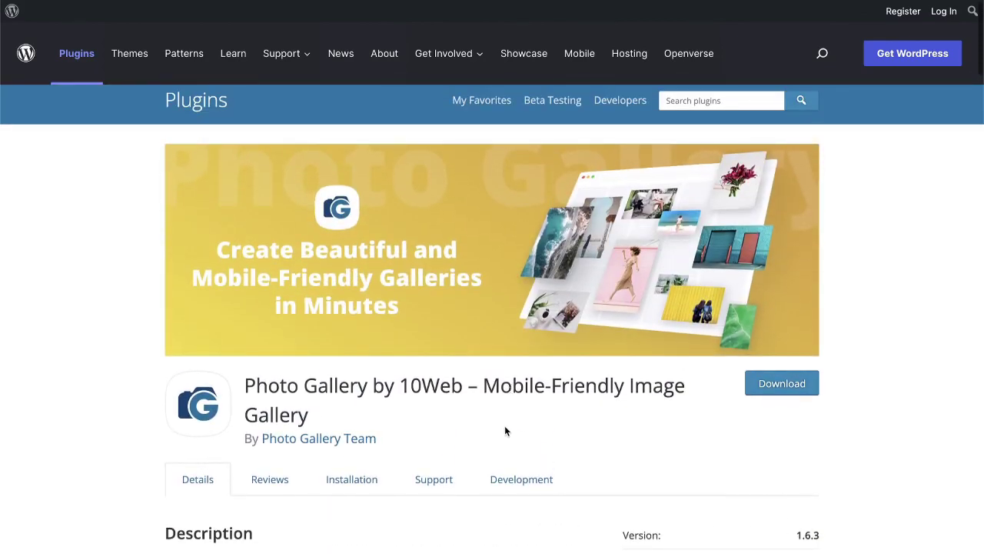
{"action": "scroll", "coordinate": [492, 307], "scroll_direction": "down", "scroll_amount": 1}
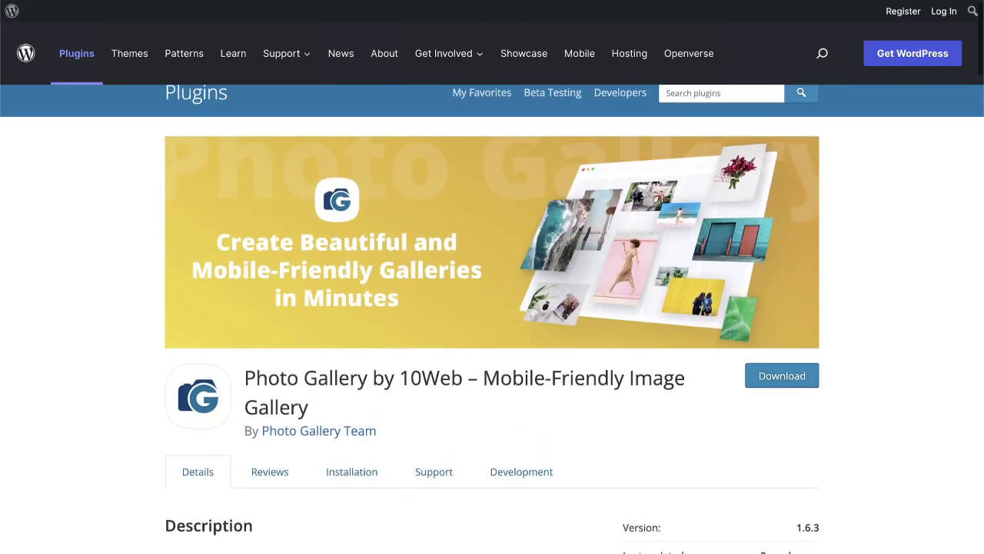
{"action": "scroll", "coordinate": [492, 308], "scroll_direction": "down", "scroll_amount": 3}
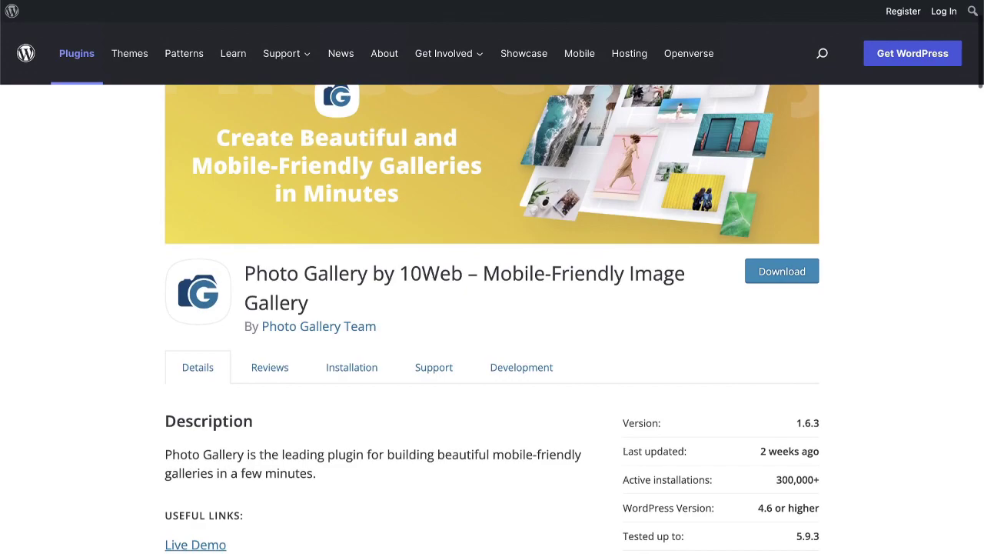
{"action": "scroll", "coordinate": [493, 320], "scroll_direction": "down", "scroll_amount": 1}
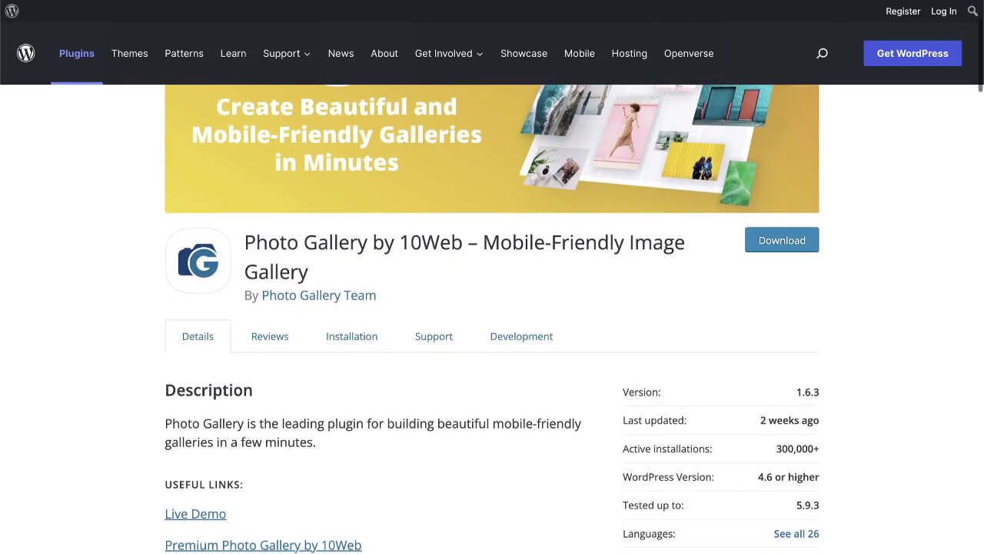
{"action": "scroll", "coordinate": [492, 320], "scroll_direction": "down", "scroll_amount": 5}
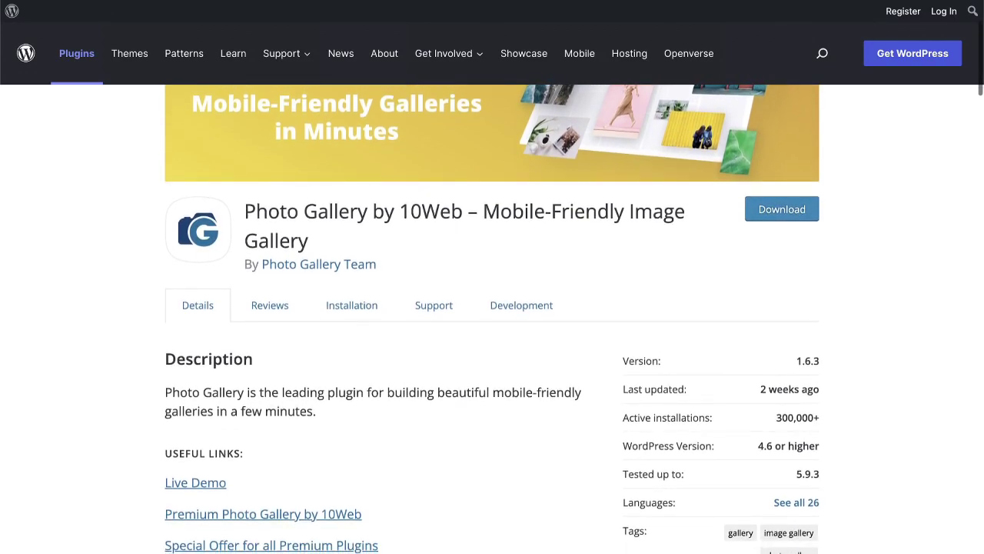
{"action": "scroll", "coordinate": [492, 319], "scroll_direction": "down", "scroll_amount": 2}
{"action": "scroll", "coordinate": [492, 319], "scroll_direction": "up", "scroll_amount": 12}
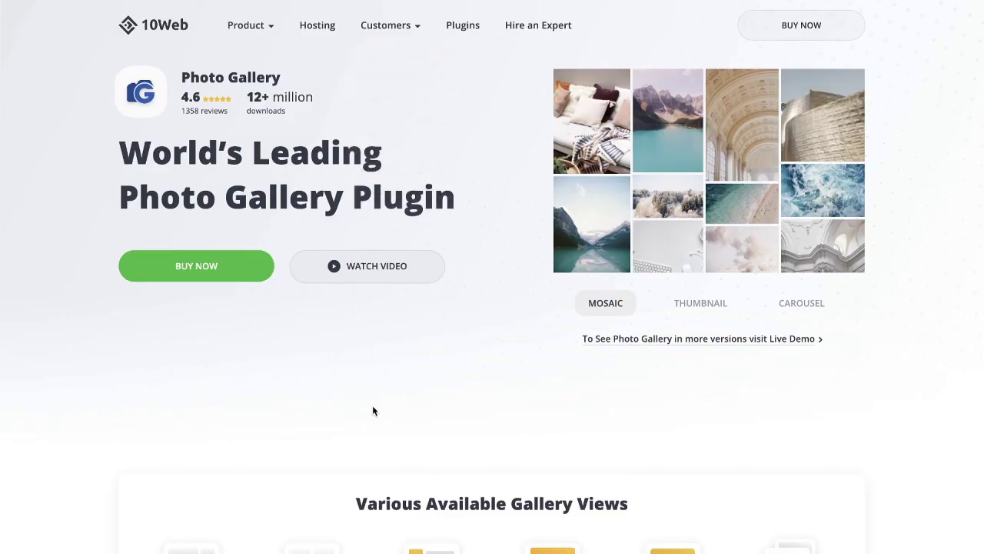
- Scroll down through the 10Web Photo Gallery product page
{"action": "scroll", "coordinate": [374, 429], "scroll_direction": "down", "scroll_amount": 3}
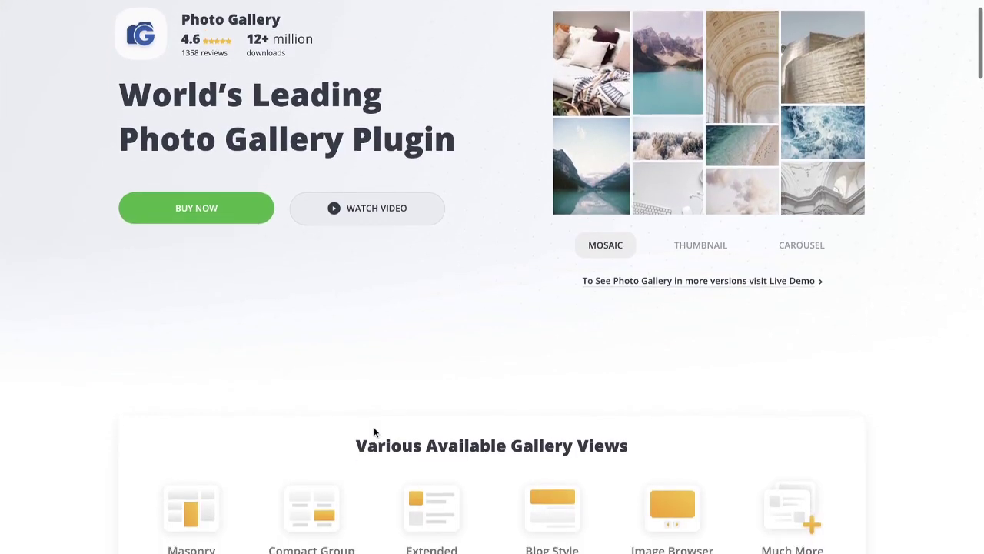
{"action": "scroll", "coordinate": [374, 427], "scroll_direction": "down", "scroll_amount": 5}
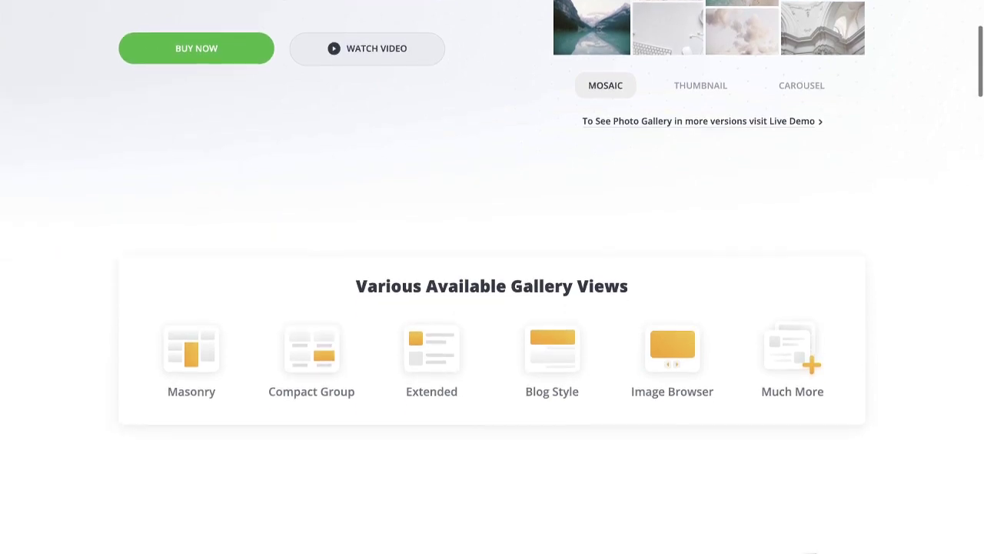
{"action": "scroll", "coordinate": [492, 300], "scroll_direction": "down", "scroll_amount": 10}
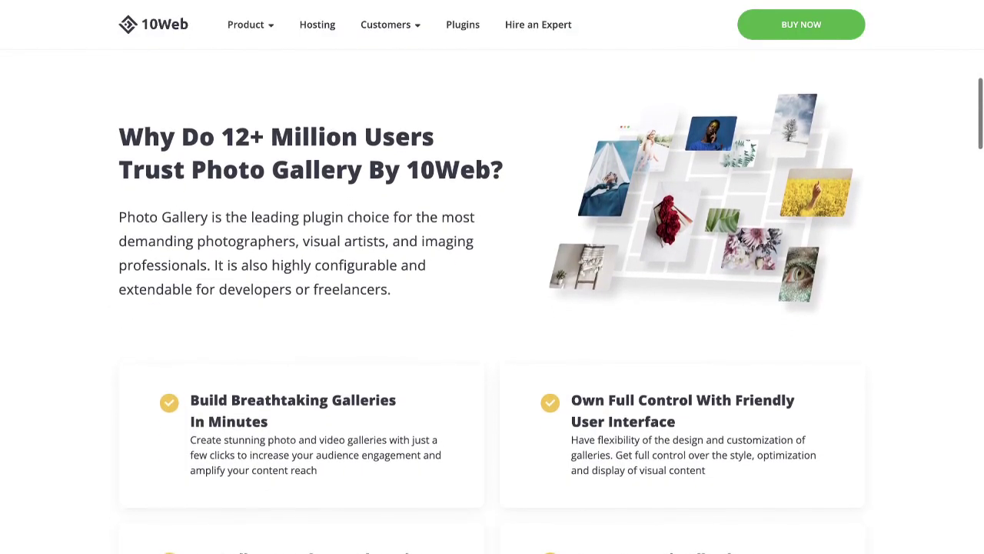
{"action": "scroll", "coordinate": [493, 300], "scroll_direction": "down", "scroll_amount": 8}
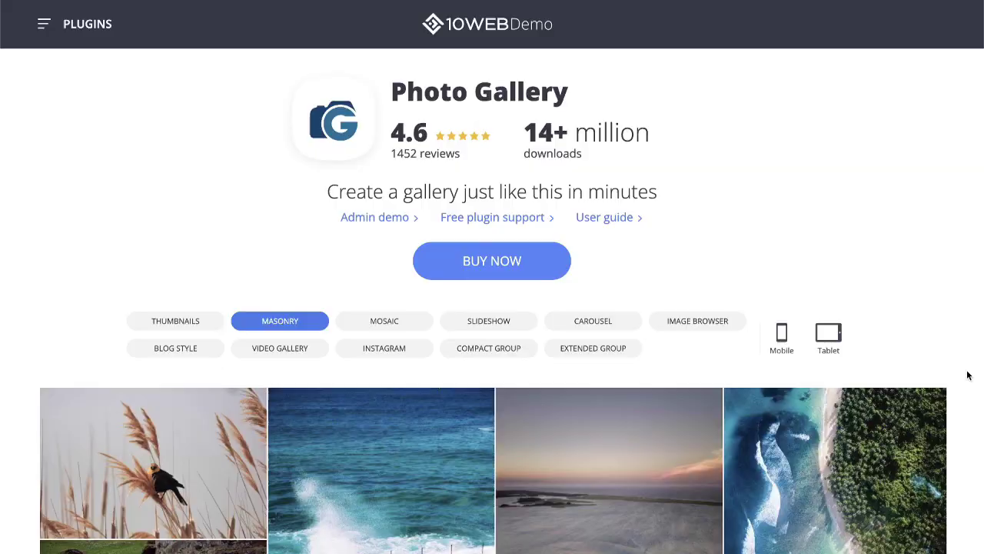
{"action": "scroll", "coordinate": [960, 433], "scroll_direction": "down", "scroll_amount": 2}
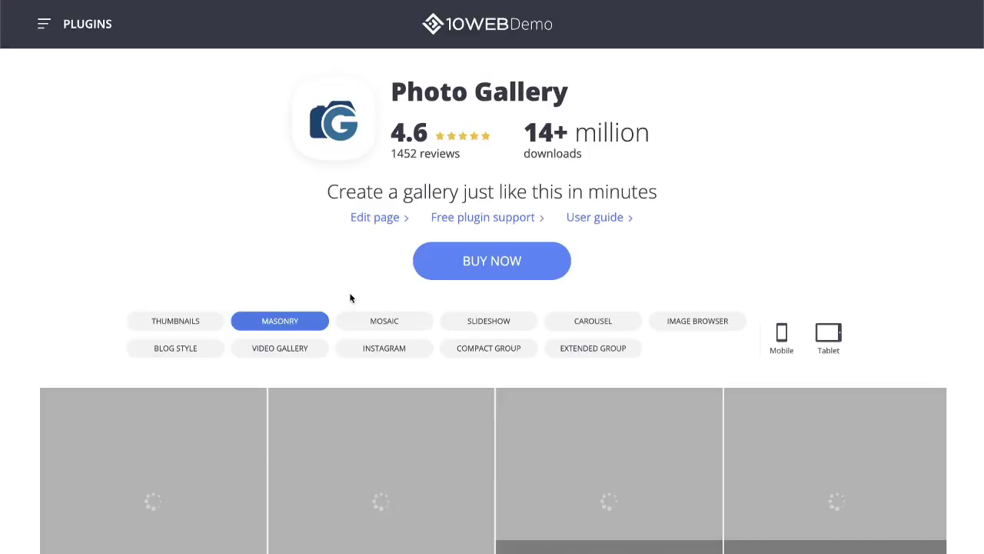
{"action": "scroll", "coordinate": [85, 370], "scroll_direction": "down", "scroll_amount": 7}
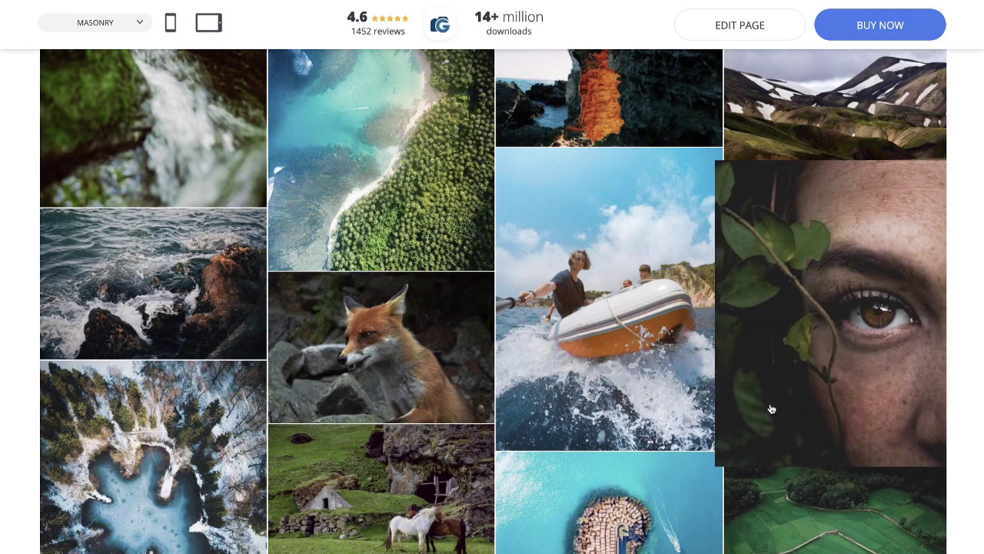
{"action": "scroll", "coordinate": [770, 407], "scroll_direction": "down", "scroll_amount": 4}
{"action": "scroll", "coordinate": [770, 408], "scroll_direction": "up", "scroll_amount": 15}
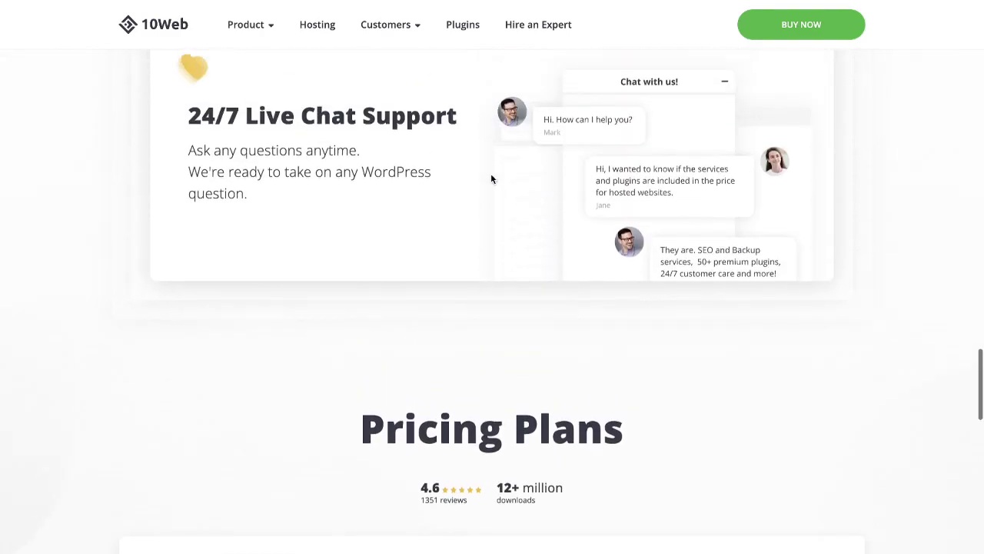
- Scroll back up the 10Web Photo Gallery product page toward its introduction
{"action": "scroll", "coordinate": [491, 179], "scroll_direction": "up", "scroll_amount": 20}
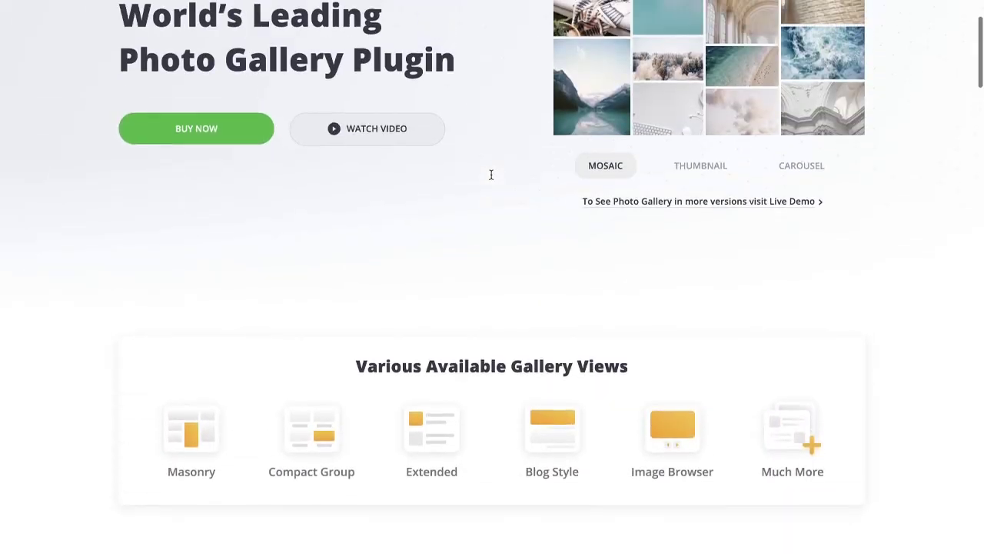
{"action": "scroll", "coordinate": [491, 174], "scroll_direction": "up", "scroll_amount": 3}
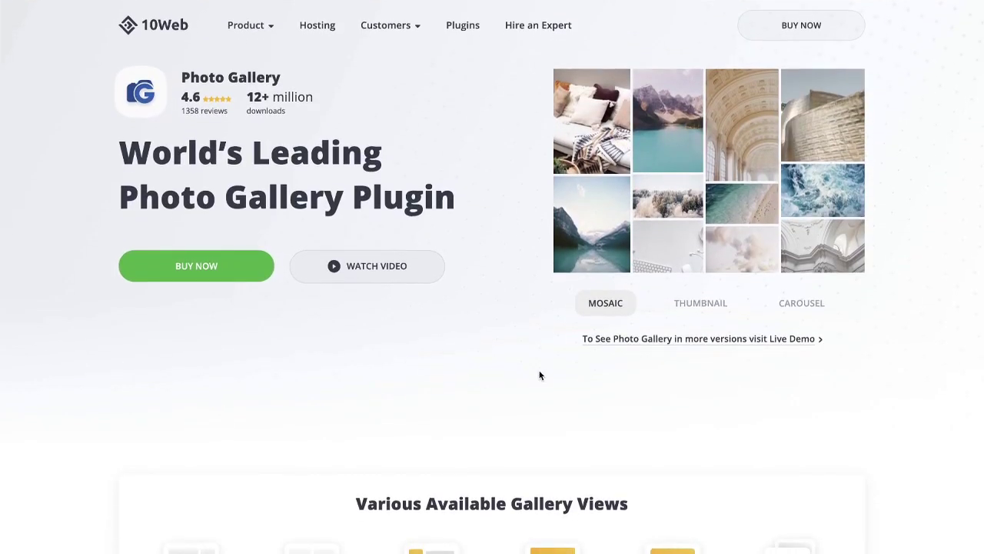